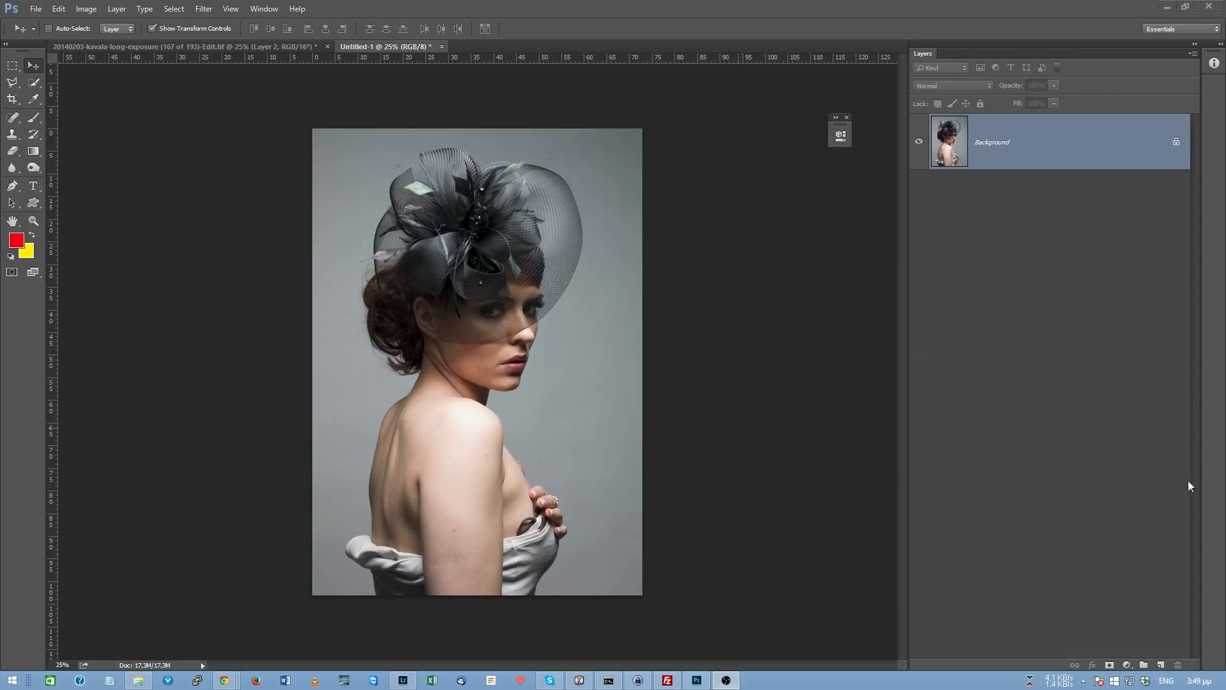
Step: Create a new layer above the Background, name it Light Leak, and close the floating panel
left_click(1160, 665)
double_click(986, 143)
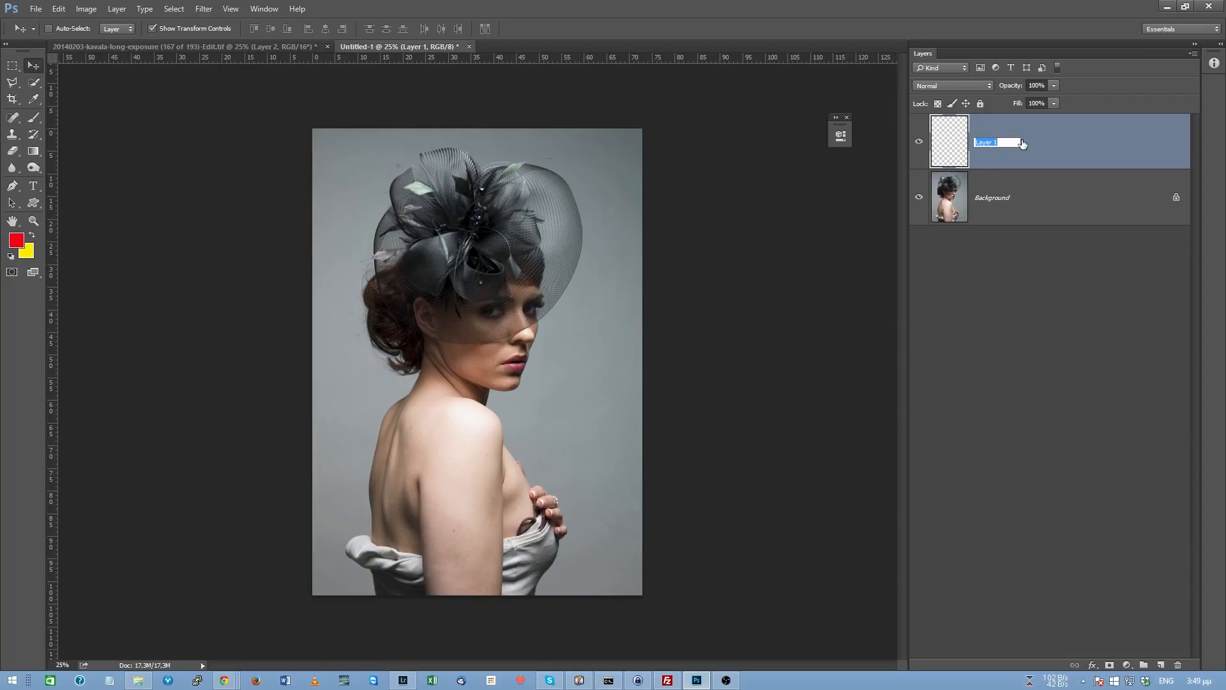
type("Light Leak")
key("Return")
left_click(847, 117)
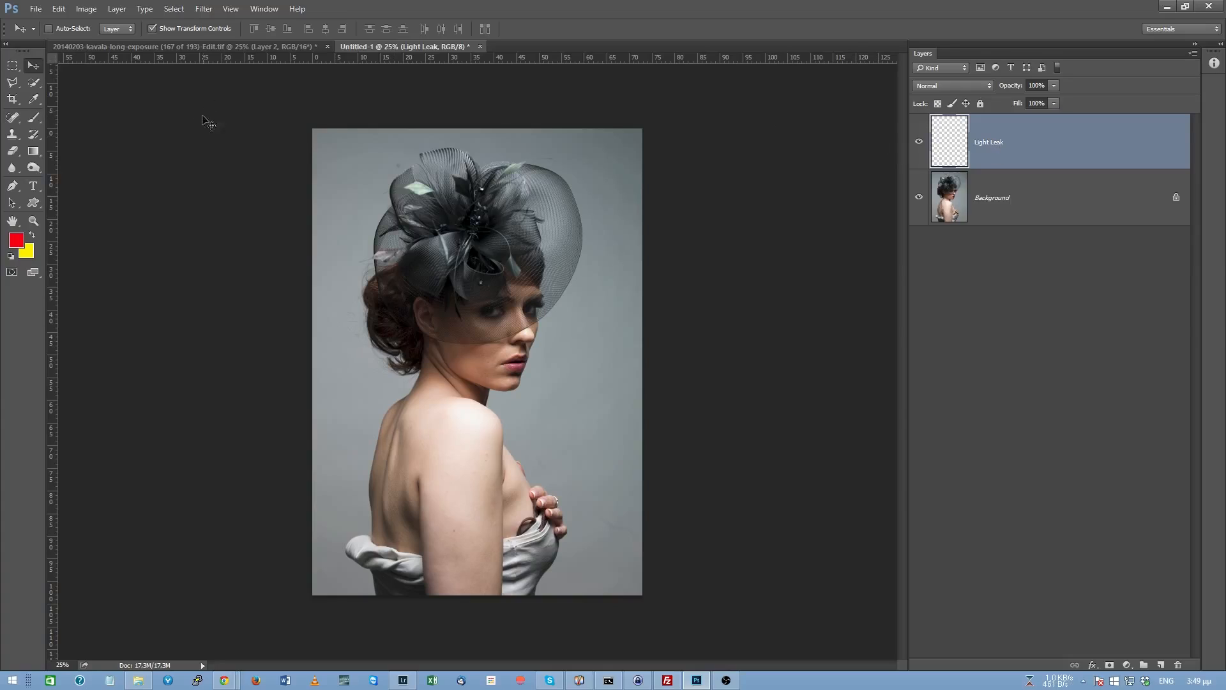
Step: Make a tall, narrow rectangular selection along the left part of the photo, running nearly its full height
left_click(13, 66)
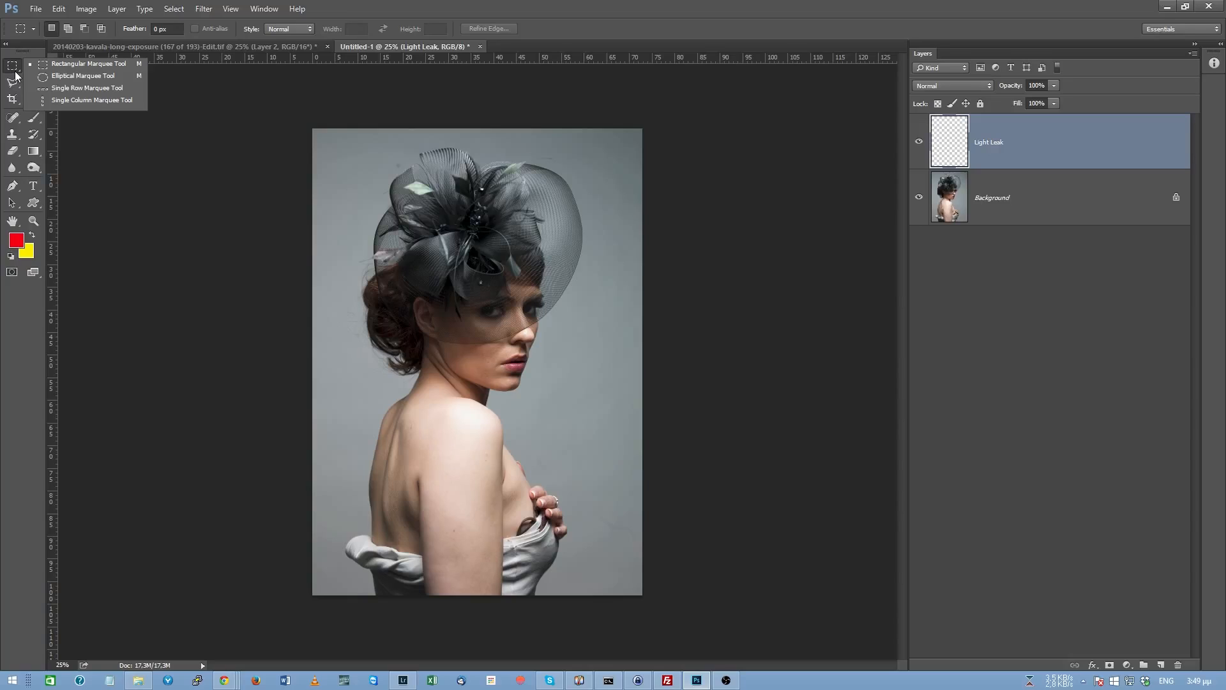
left_click(63, 69)
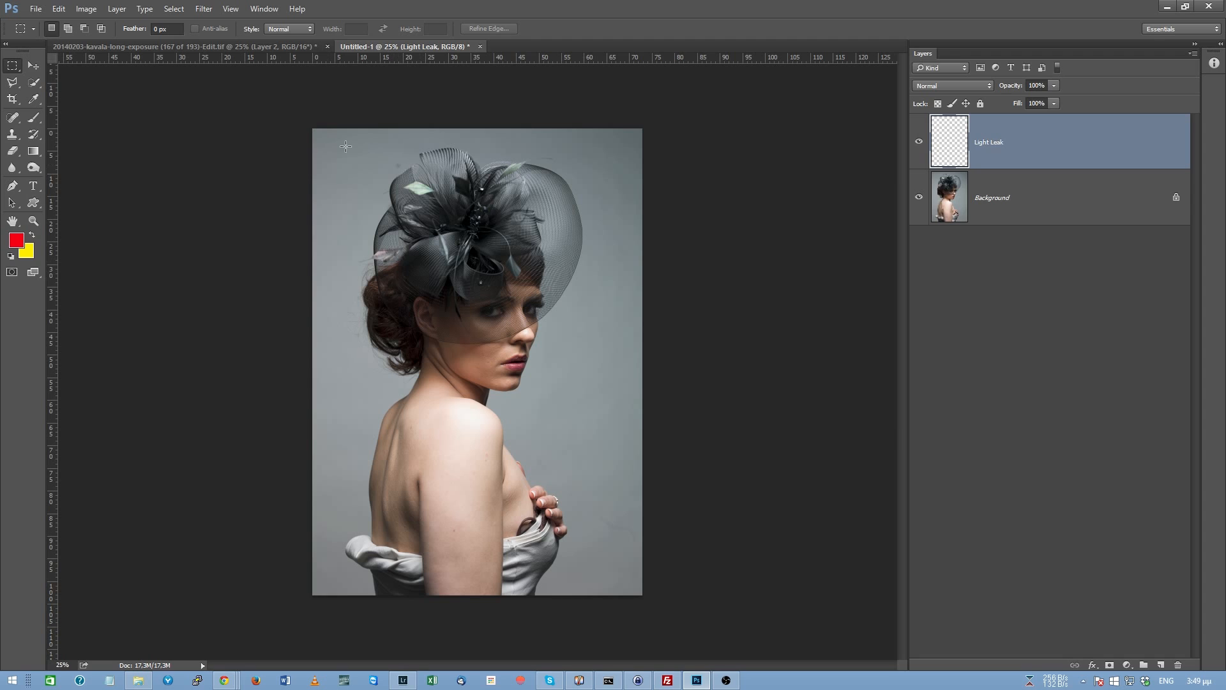
left_click_drag(351, 148, 412, 583)
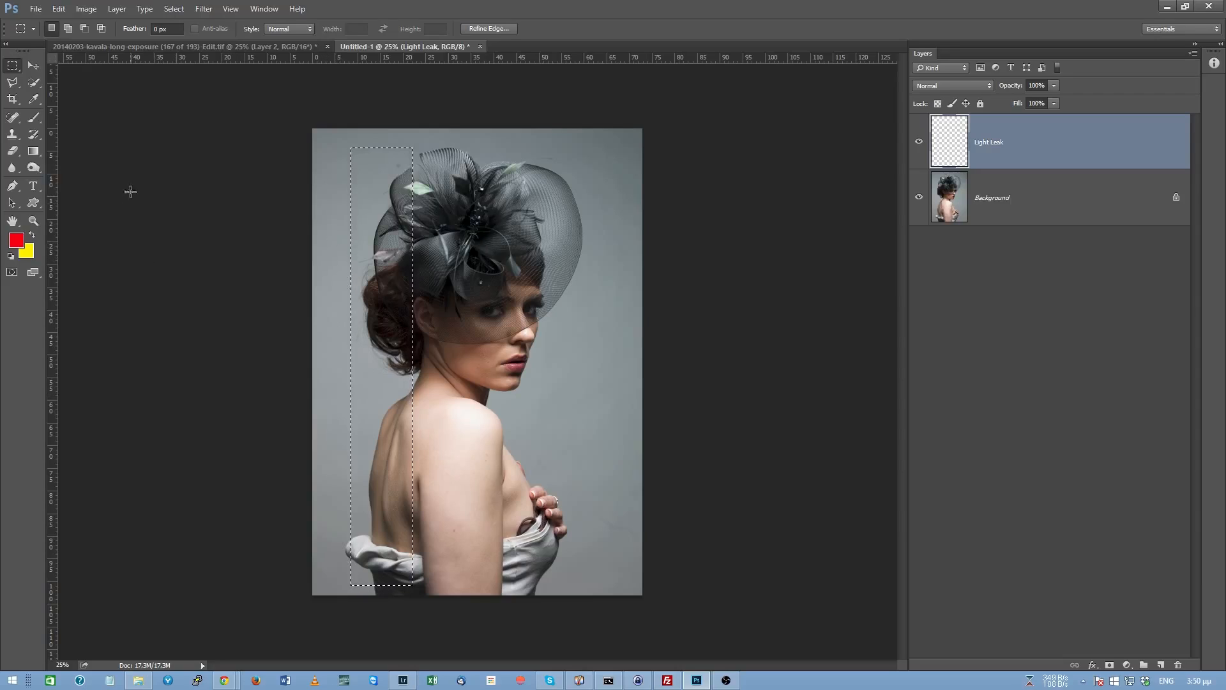
Step: Set up the Gradient tool with red ff0000 as the foreground color and a bright, saturated yellow as the background color
left_click(33, 152)
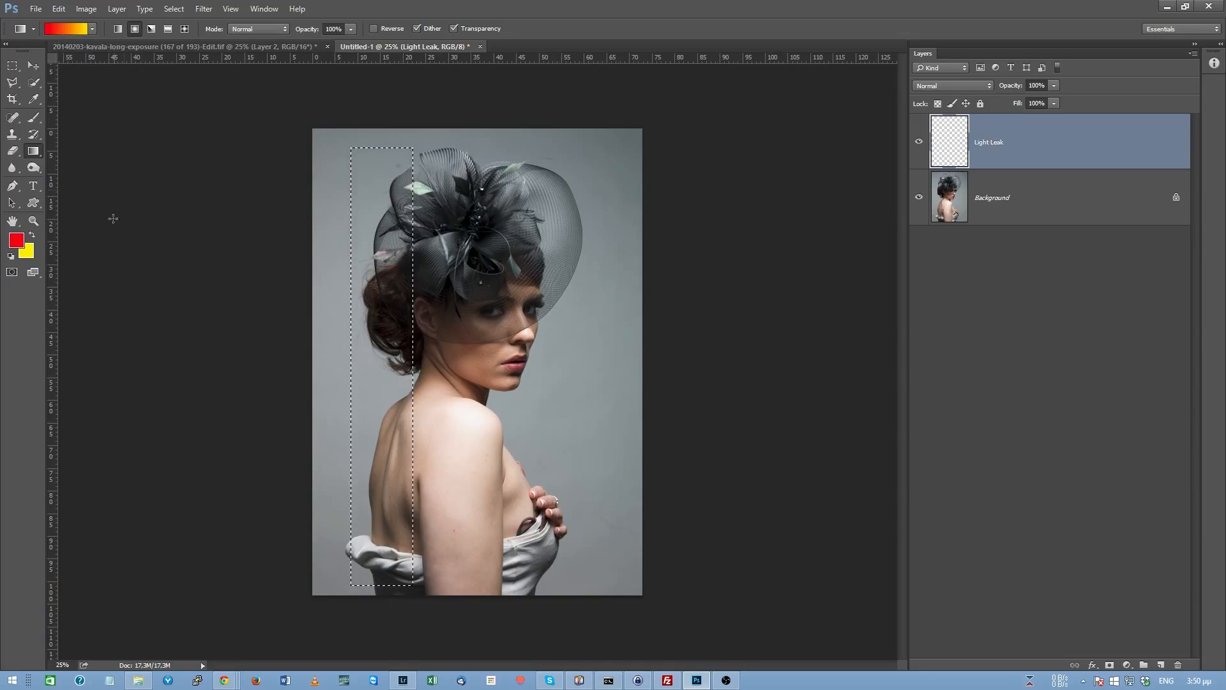
left_click(16, 240)
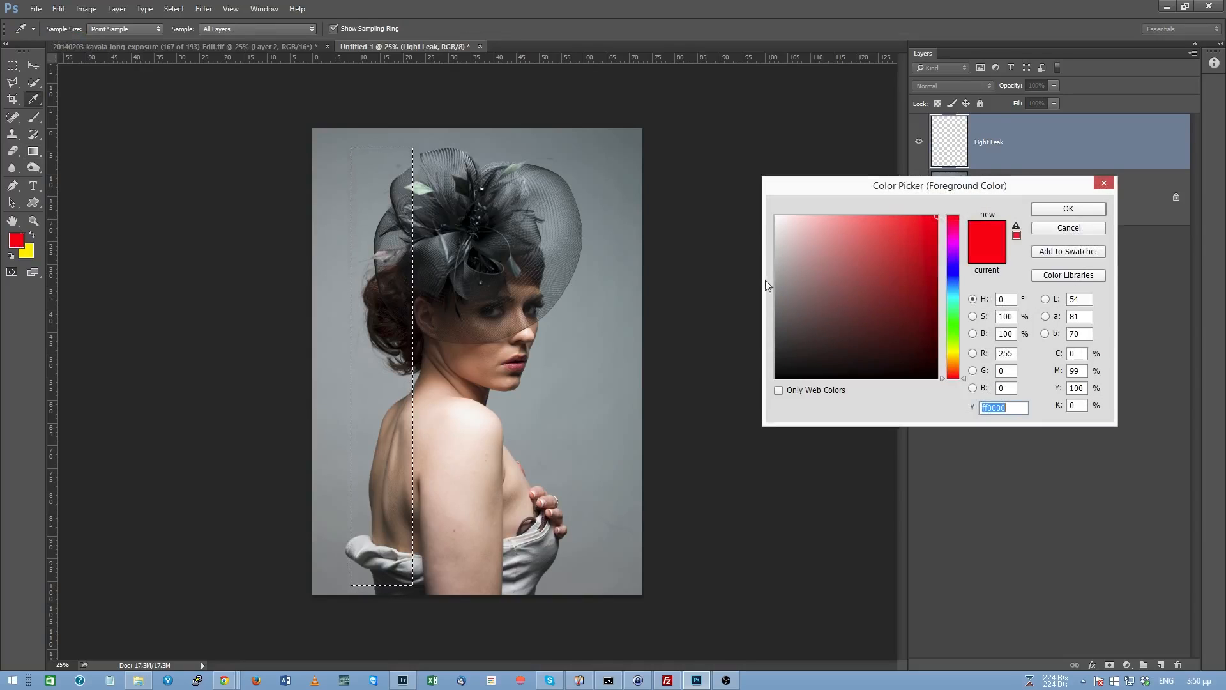
left_click(1070, 210)
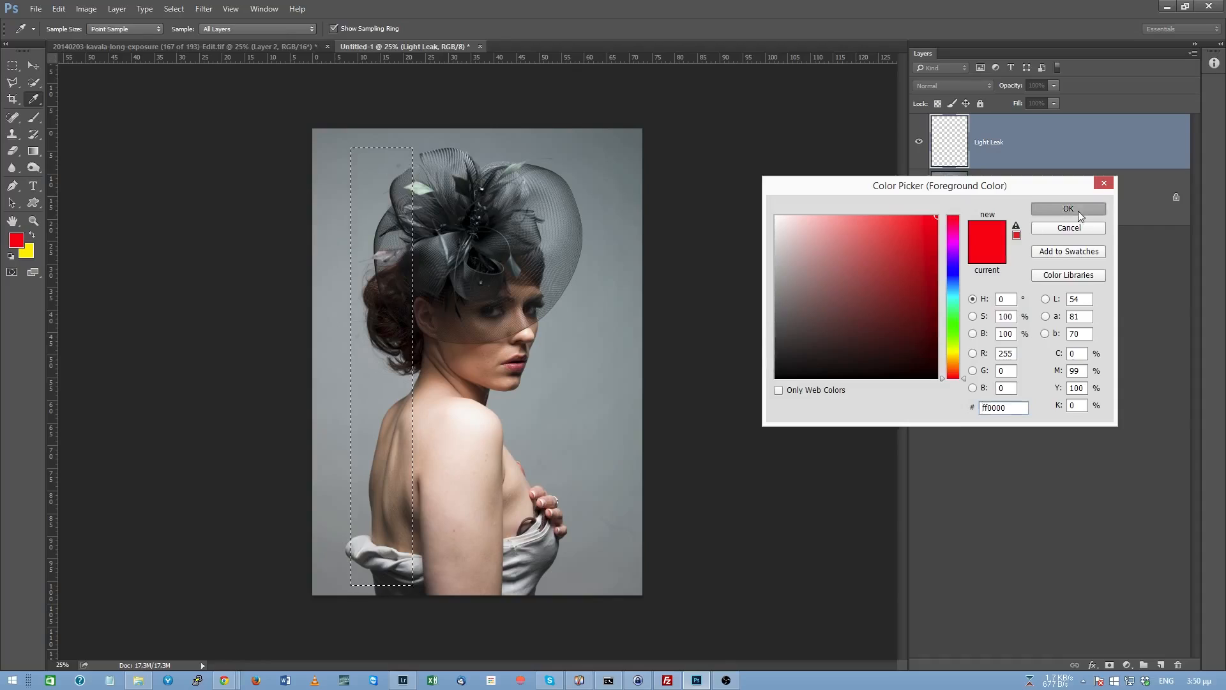
left_click(25, 251)
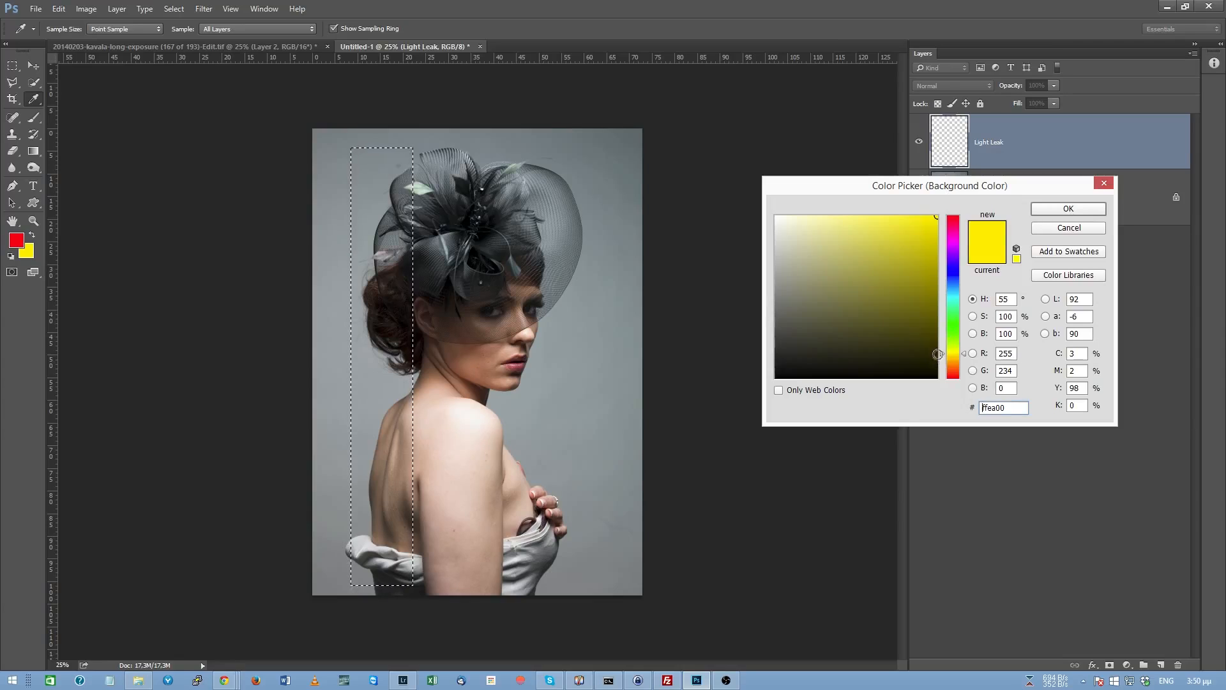
mouse_move(944, 352)
left_mouse_down()
mouse_move(950, 258)
mouse_move(945, 364)
mouse_move(941, 351)
left_mouse_up()
mouse_move(883, 260)
left_mouse_down()
mouse_move(883, 273)
mouse_move(884, 221)
mouse_move(906, 224)
mouse_move(729, 204)
mouse_move(894, 214)
mouse_move(868, 247)
mouse_move(881, 275)
mouse_move(892, 233)
mouse_move(881, 255)
mouse_move(853, 247)
mouse_move(890, 238)
mouse_move(780, 224)
mouse_move(959, 180)
mouse_move(737, 332)
mouse_move(930, 233)
mouse_move(921, 222)
mouse_move(938, 214)
left_mouse_up()
left_click(1083, 215)
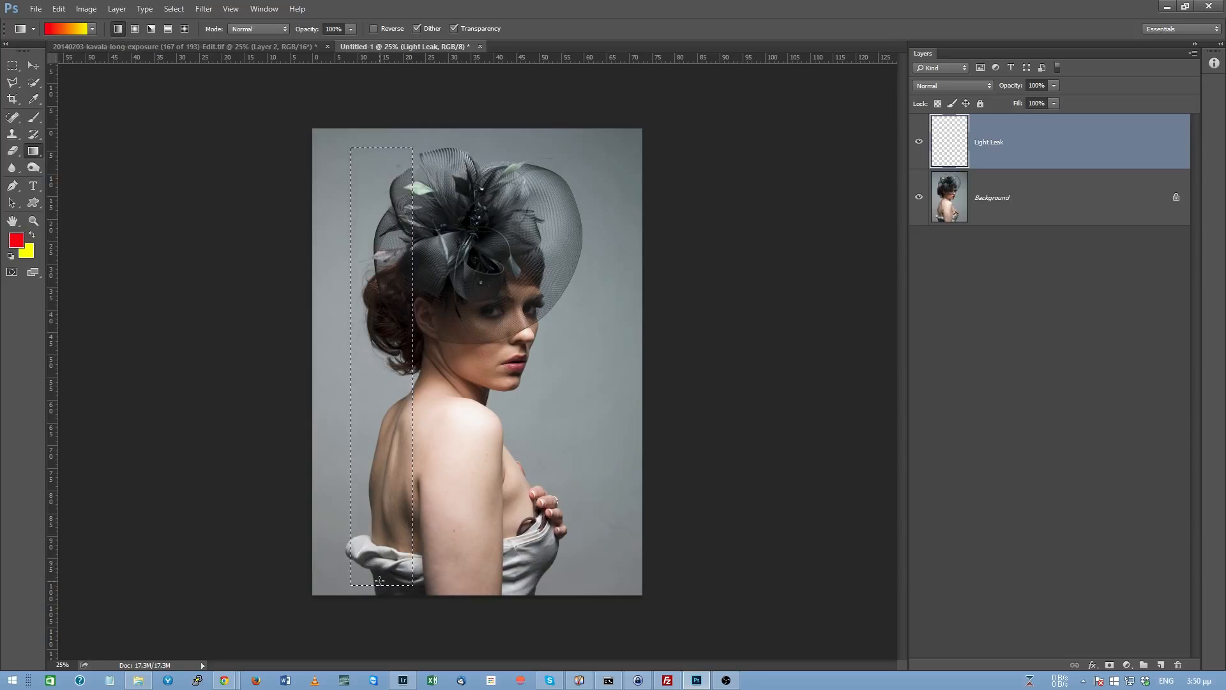
Step: Fill the selection with a vertical linear gradient from red at the bottom to yellow at the top, and deselect
left_click_drag(407, 362, 379, 132)
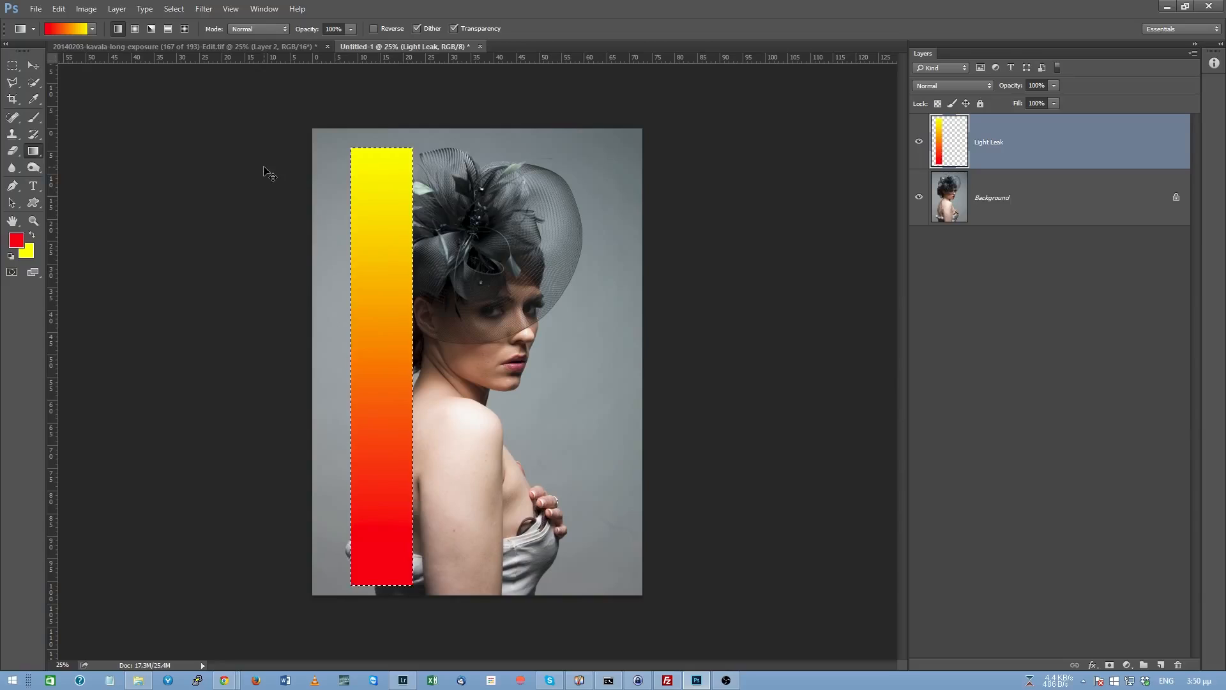
key("ctrl+d")
left_click(33, 65)
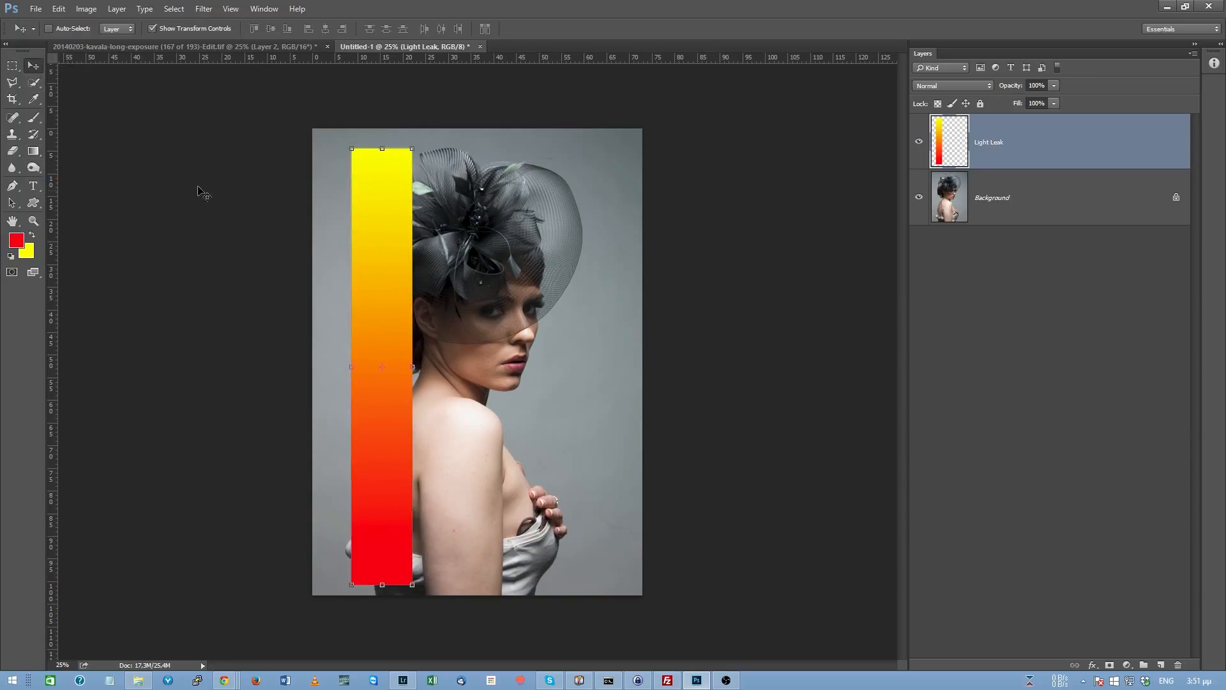
Step: Soften the gradient strip with a Gaussian Blur of 83.5 pixels radius
left_click(205, 9)
mouse_move(220, 148)
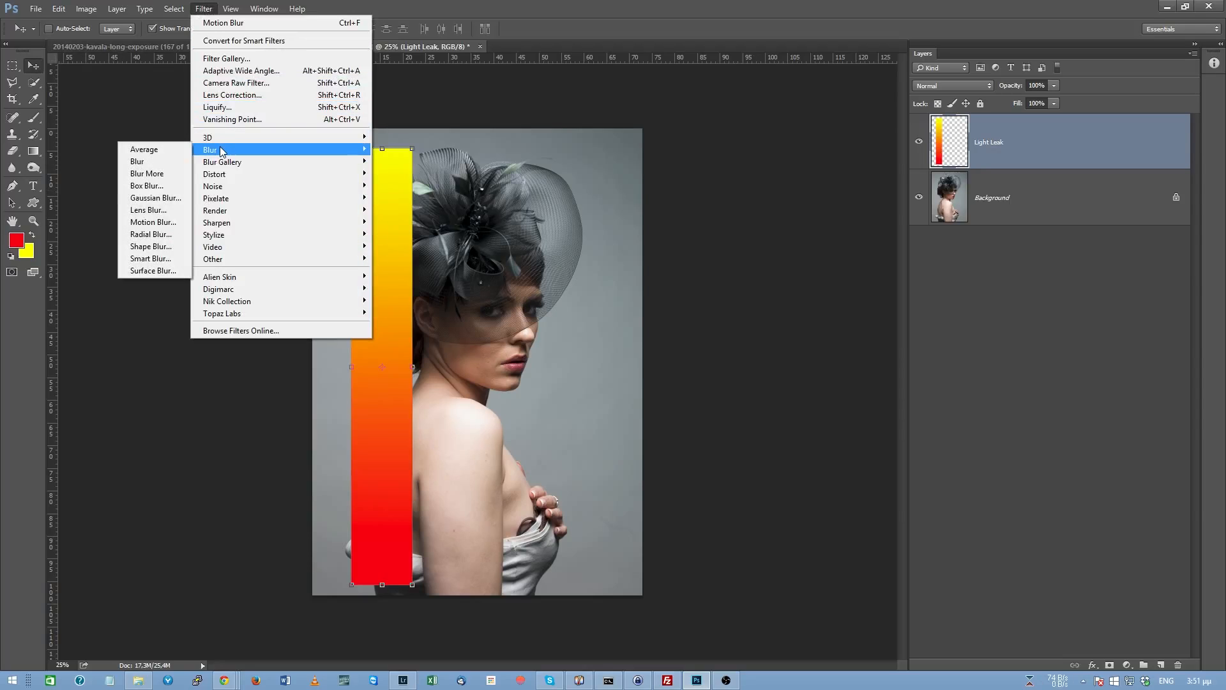
left_click(155, 197)
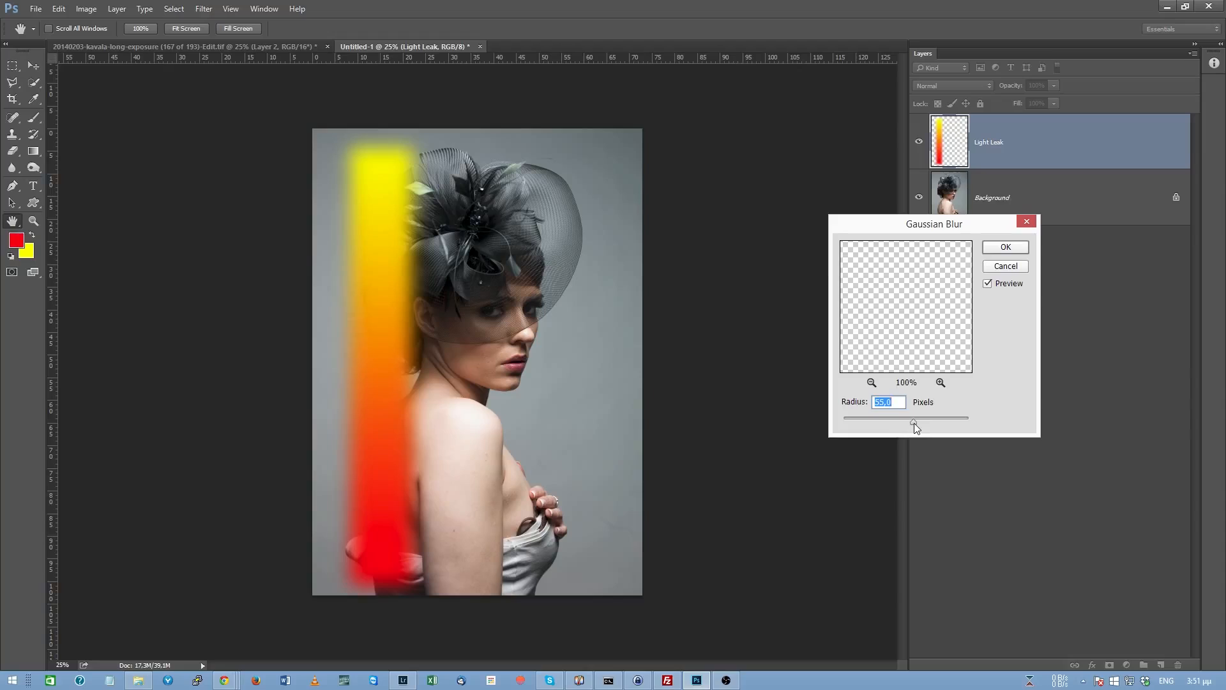
left_click_drag(925, 420, 920, 422)
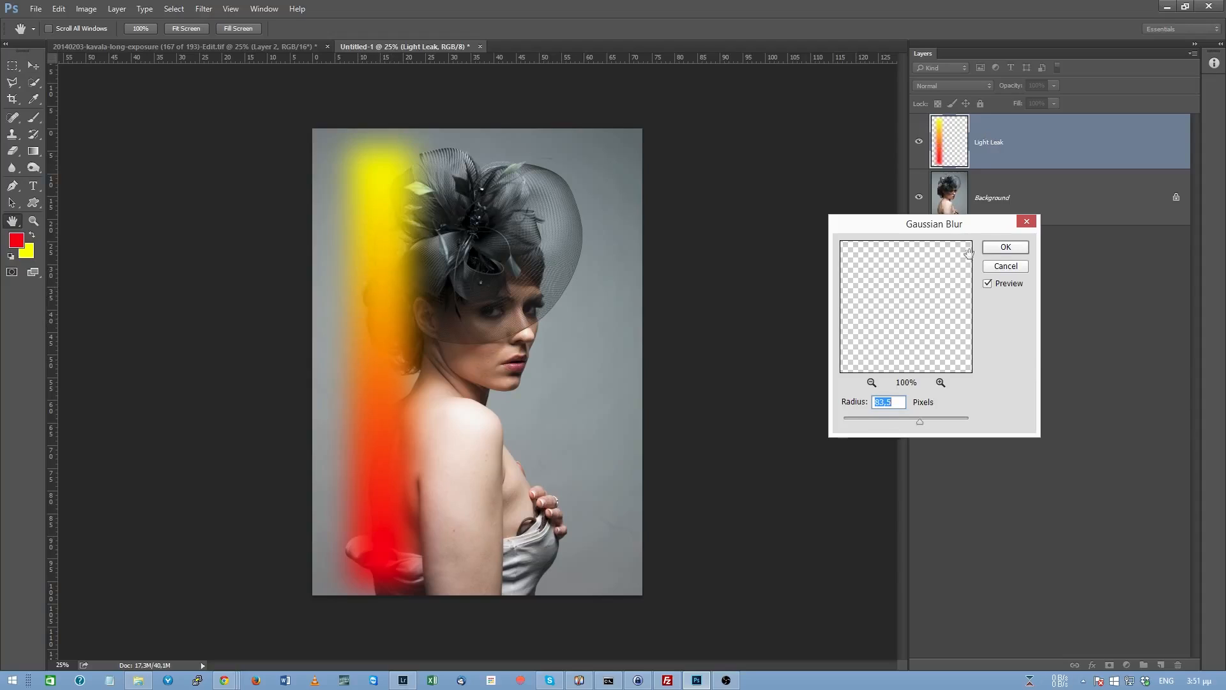
left_click(1000, 248)
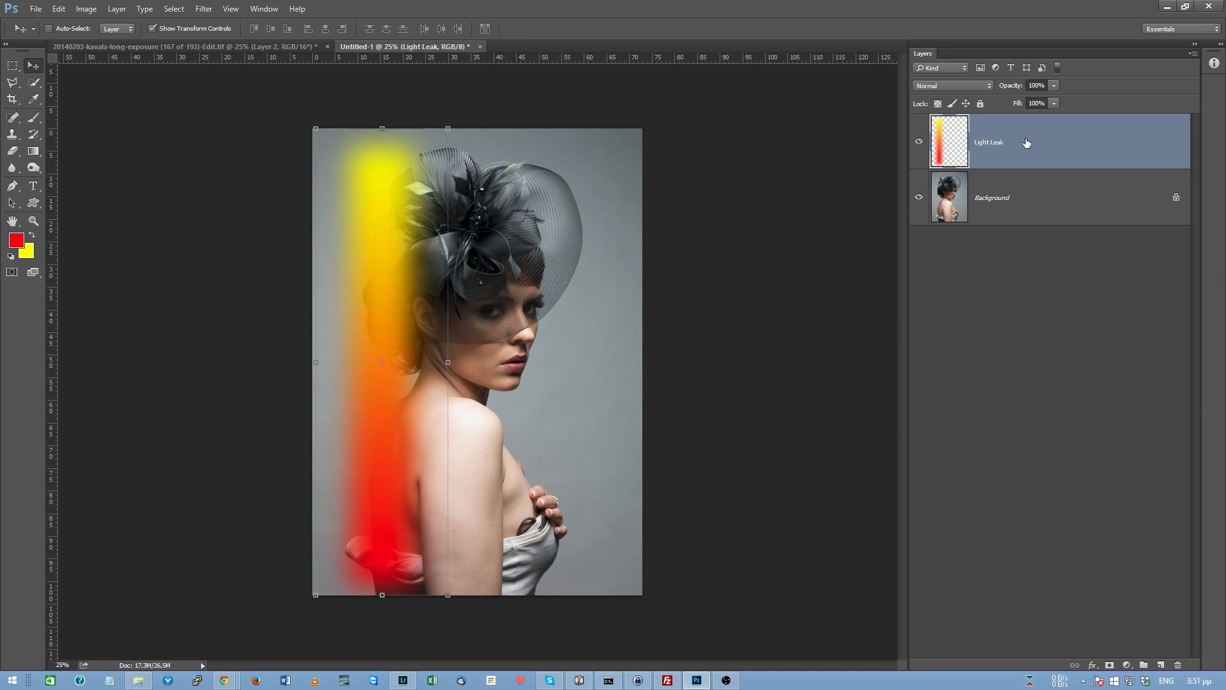
Step: Set the Light Leak layer's blend mode to Screen and shift the layer slightly to the right
left_click(950, 86)
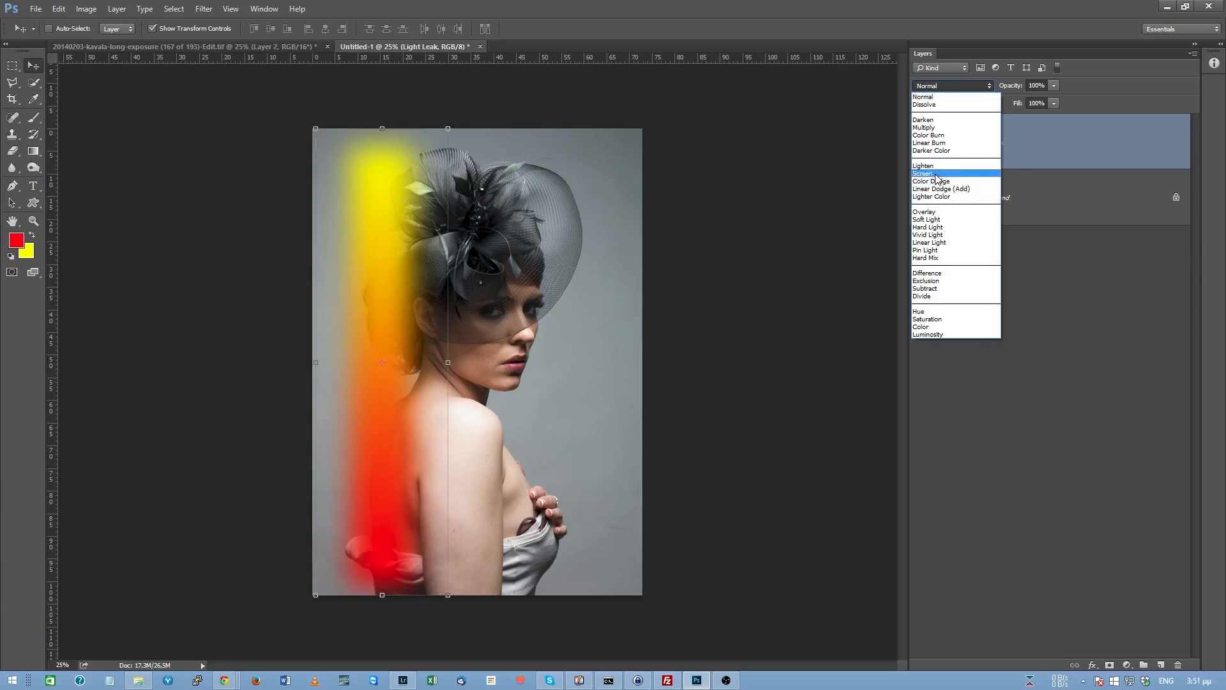
left_click(936, 175)
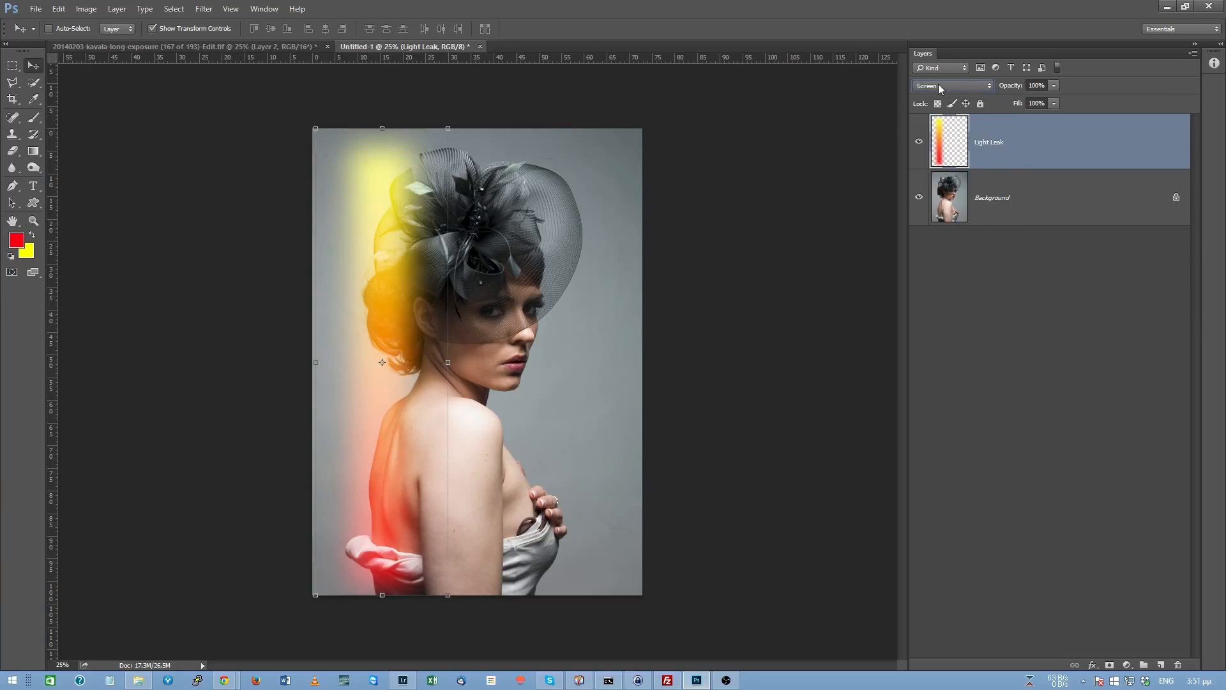
mouse_move(378, 186)
left_mouse_down()
mouse_move(464, 193)
mouse_move(369, 178)
mouse_move(374, 167)
mouse_move(374, 194)
mouse_move(427, 176)
mouse_move(375, 197)
mouse_move(389, 196)
left_mouse_up()
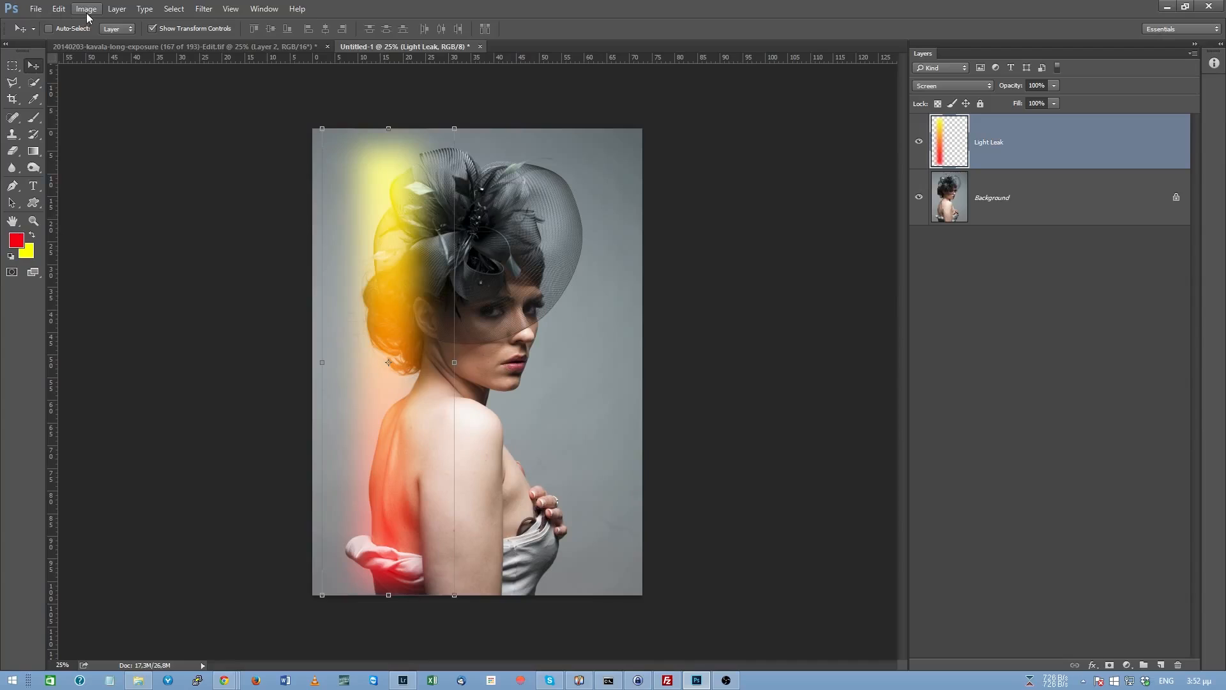
Step: Warp the Light Leak layer so the yellow glow widens rightwards over the hat and face
left_click(59, 9)
mouse_move(95, 271)
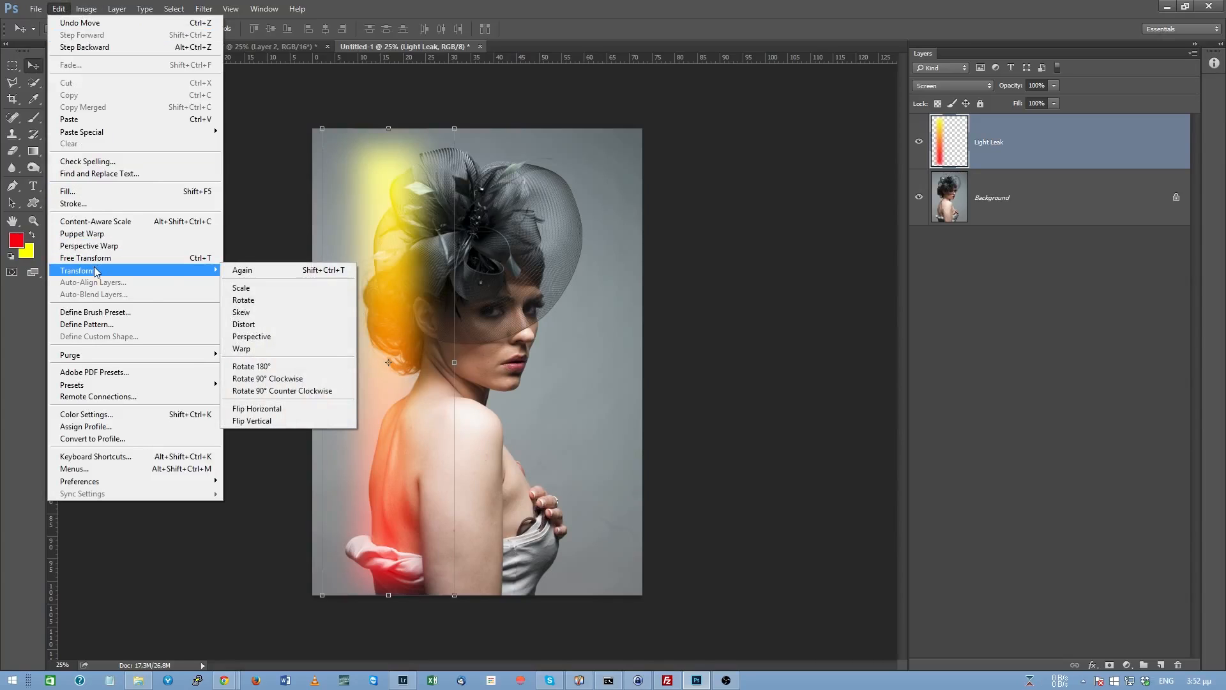
left_click(264, 349)
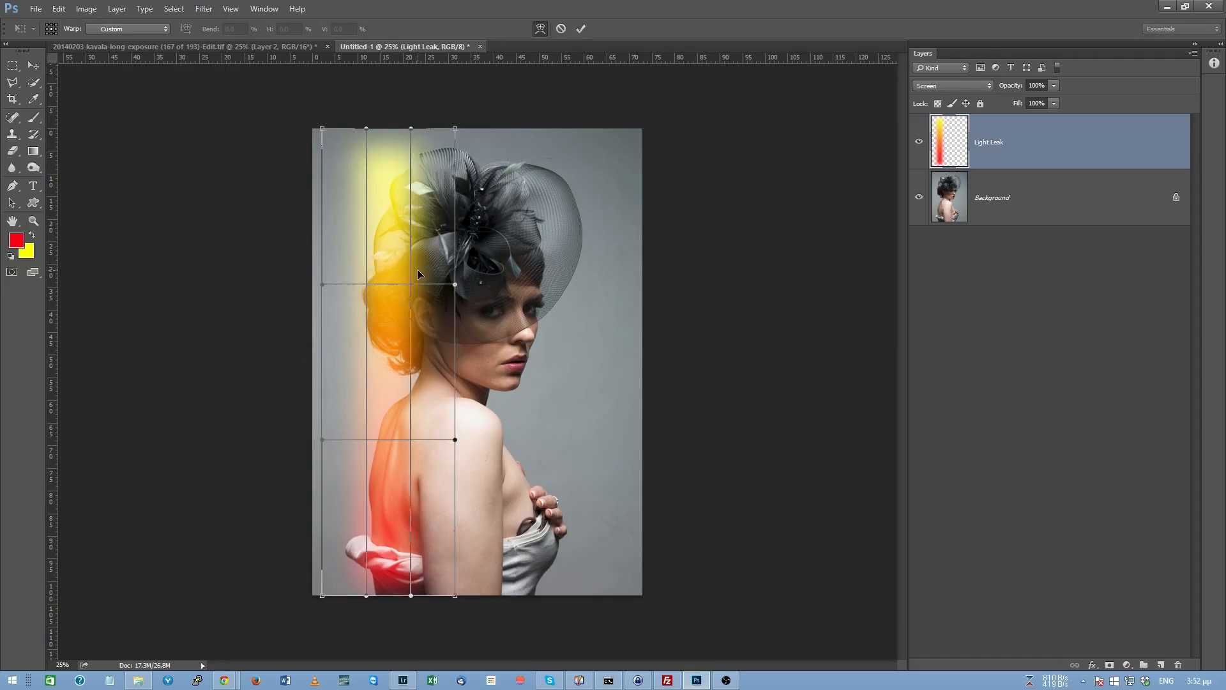
left_click_drag(363, 163, 530, 244)
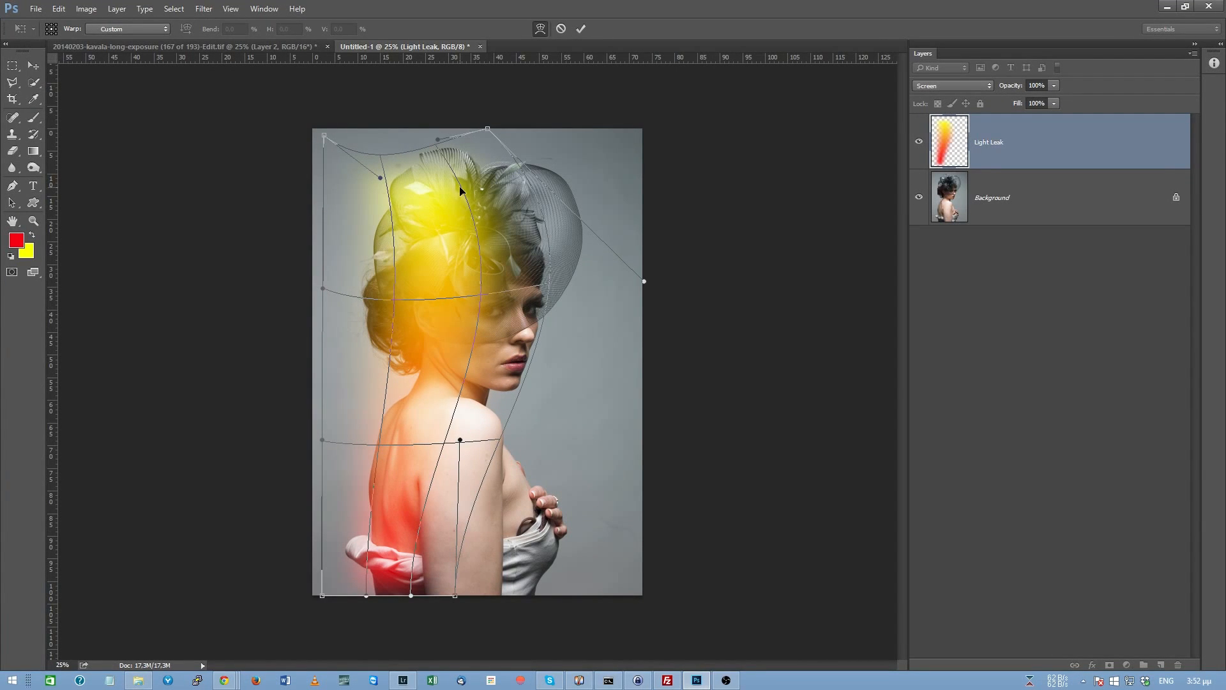
mouse_move(460, 440)
left_mouse_down()
mouse_move(502, 445)
mouse_move(545, 384)
mouse_move(791, 300)
mouse_move(869, 517)
mouse_move(550, 624)
mouse_move(478, 431)
left_mouse_up()
left_click_drag(441, 369, 410, 411)
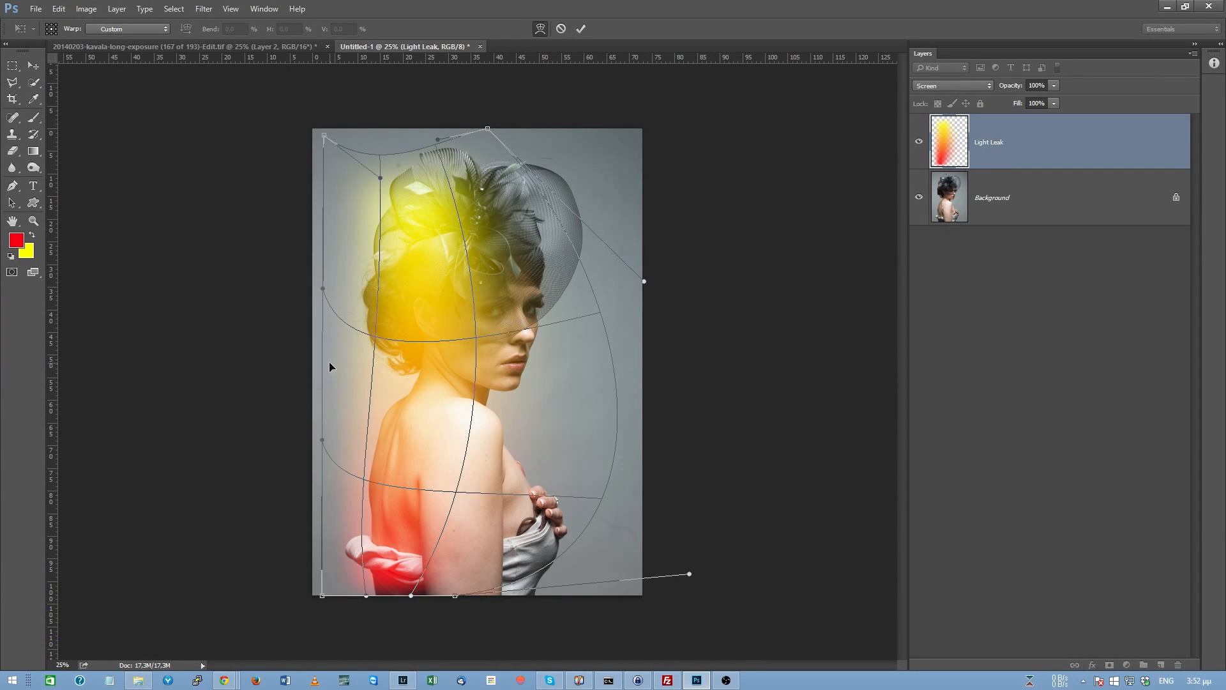
left_click_drag(331, 357, 563, 251)
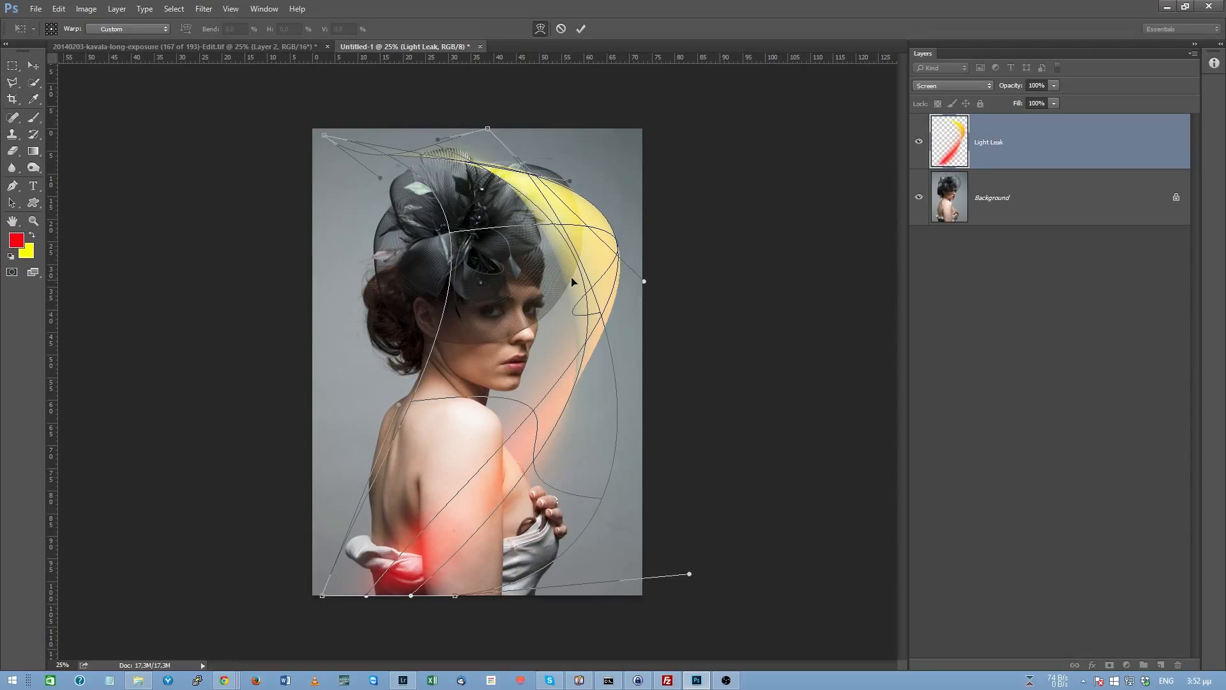
left_click_drag(586, 261, 440, 262)
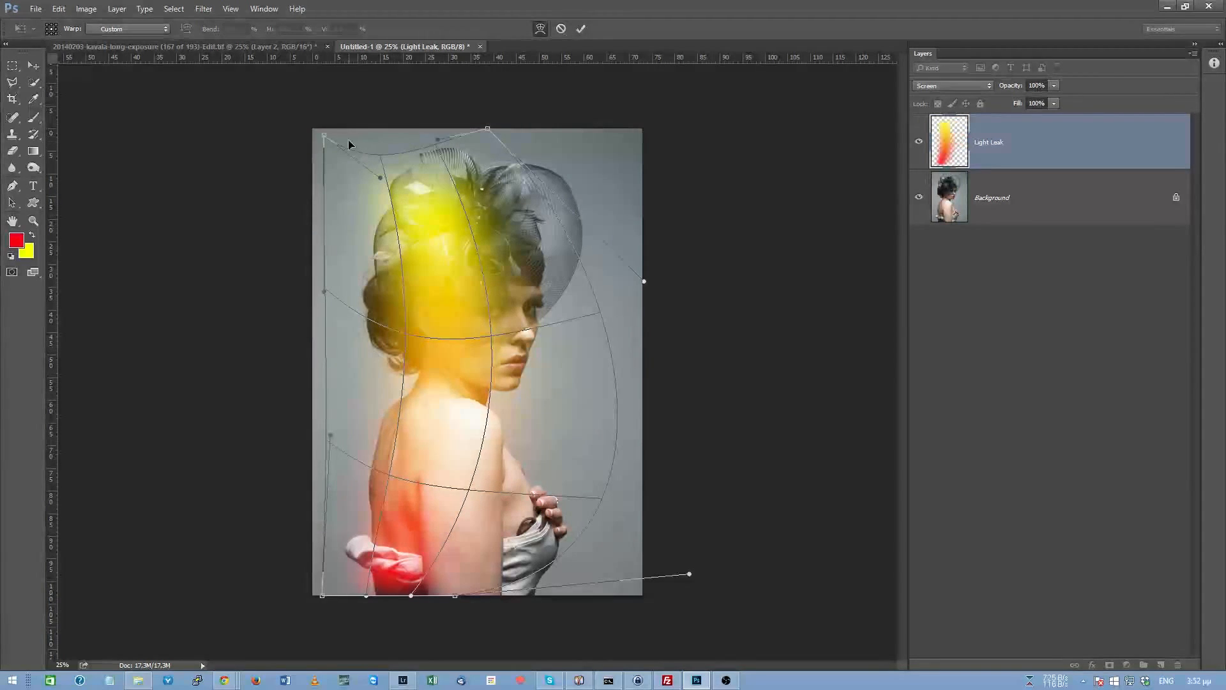
Step: Refine the warp's corners, bulge its middle to the right, spread the lower red area, and apply the warp
left_click_drag(325, 135, 339, 156)
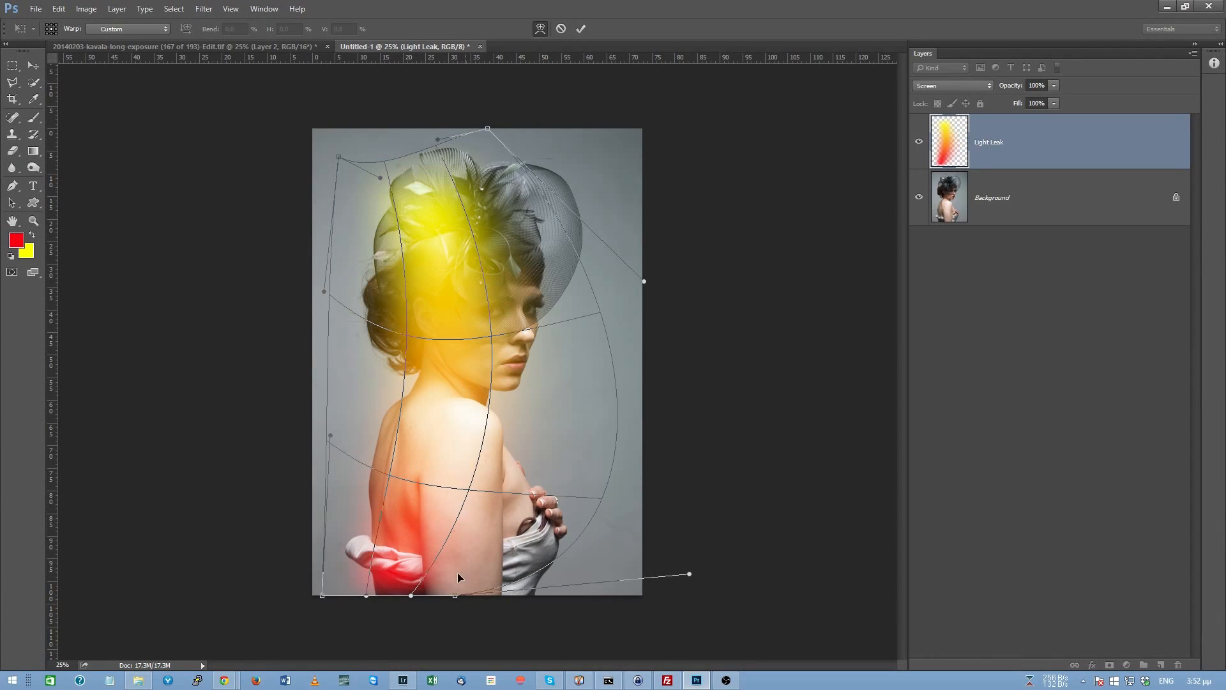
left_click_drag(456, 597, 505, 588)
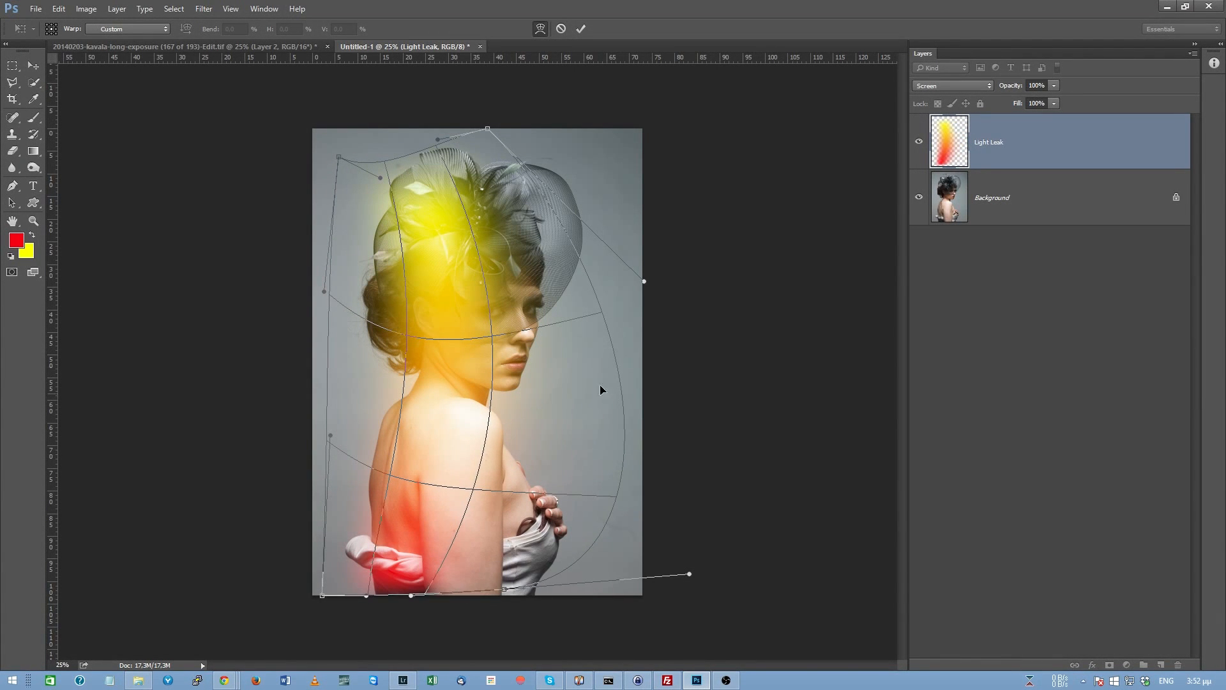
left_click_drag(526, 388, 569, 347)
left_click_drag(545, 254, 545, 206)
left_click_drag(513, 316, 491, 304)
left_click_drag(440, 390, 466, 401)
left_click_drag(448, 466, 386, 488)
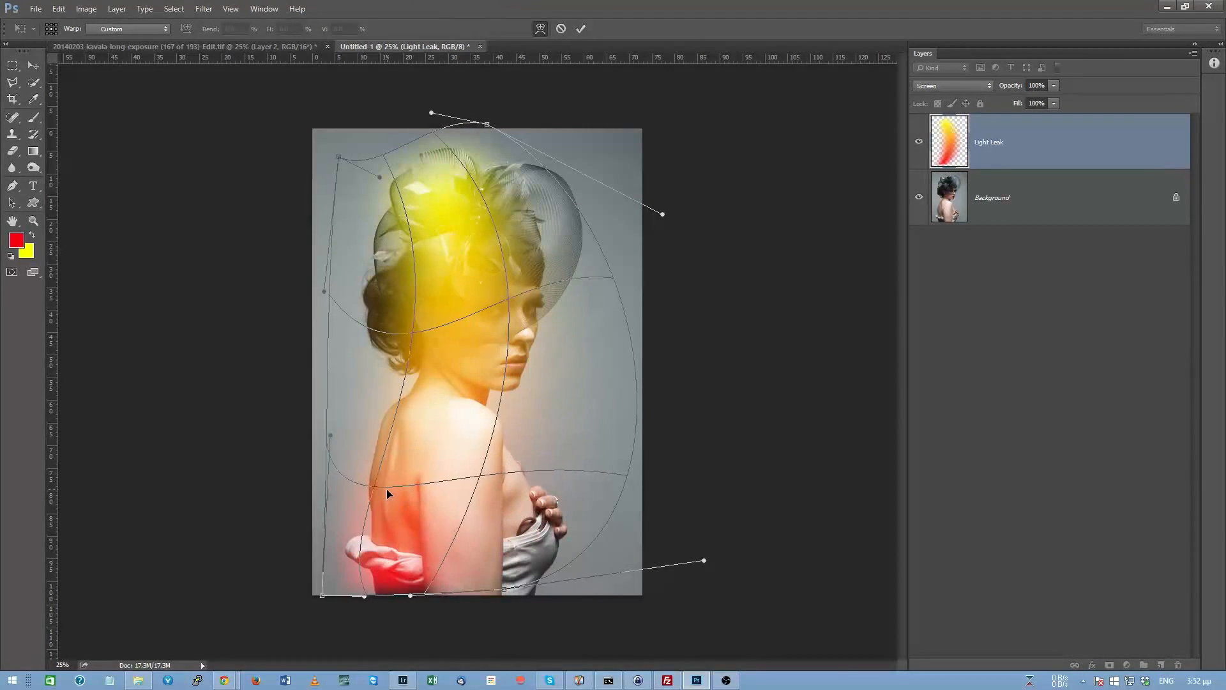
left_click_drag(373, 549, 397, 550)
left_click_drag(496, 554, 521, 551)
left_click_drag(438, 469, 383, 378)
key("Return")
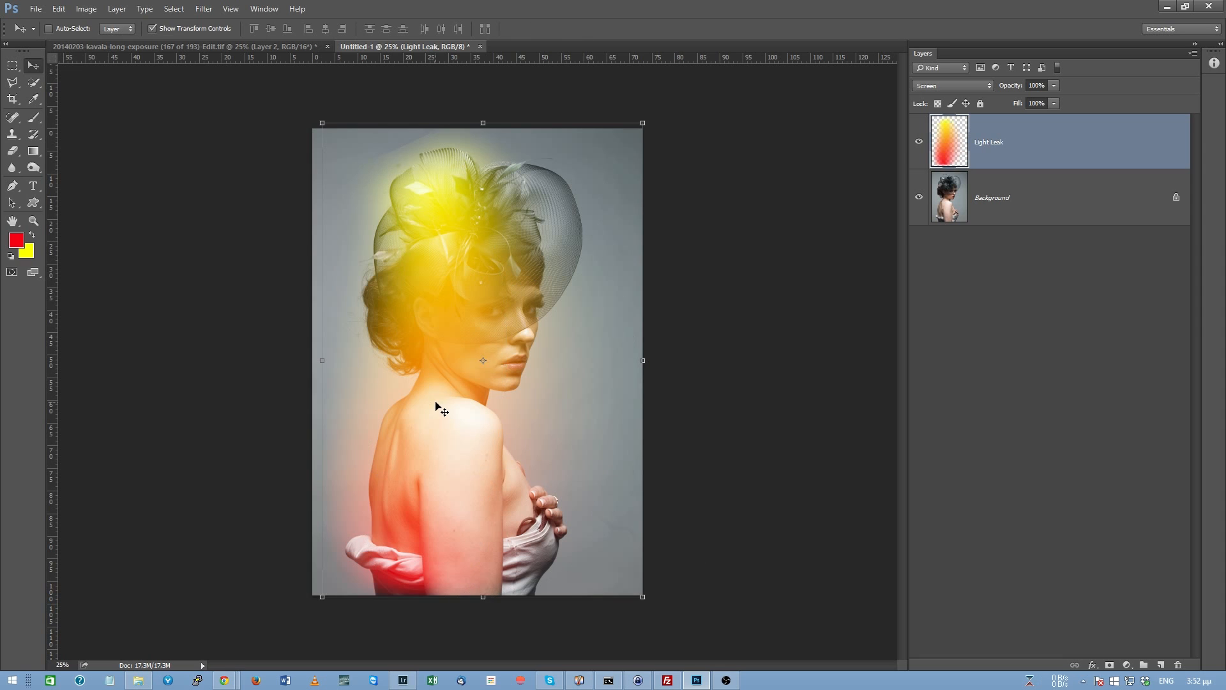
Step: Nudge the light leak slightly up and left, and apply a Motion Blur with angle -84° and distance 204 pixels
mouse_move(460, 377)
left_mouse_down()
mouse_move(533, 405)
mouse_move(537, 570)
mouse_move(427, 340)
mouse_move(451, 361)
left_mouse_up()
left_click(203, 9)
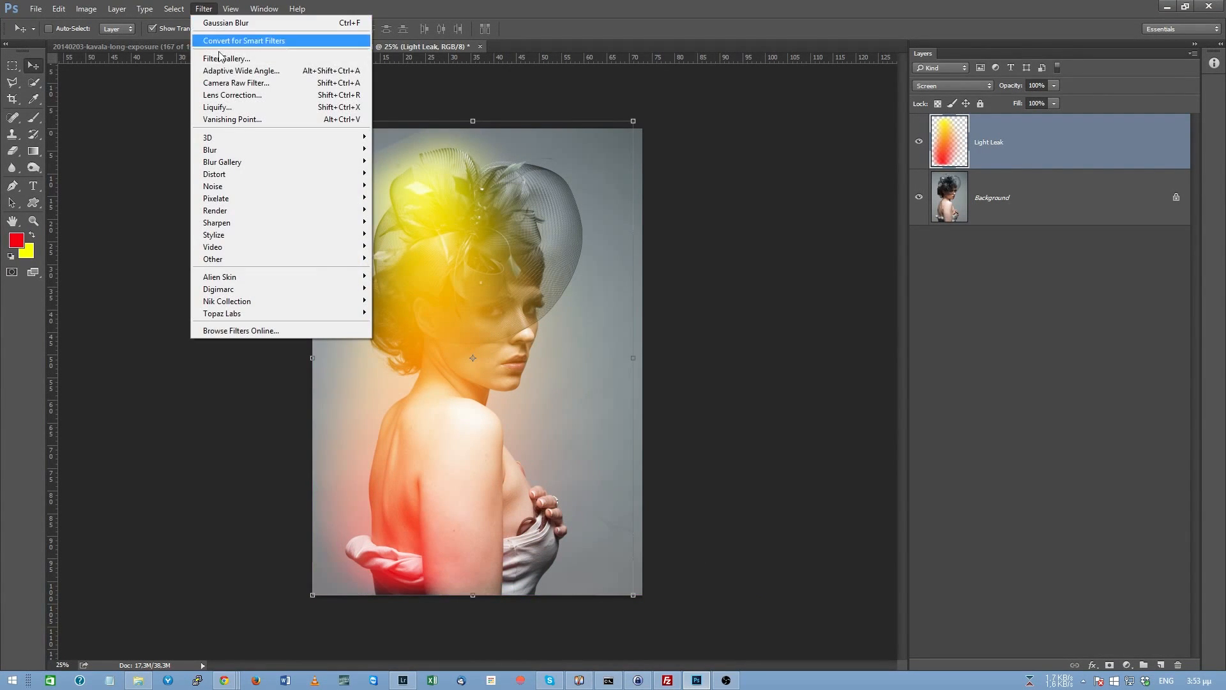
mouse_move(231, 151)
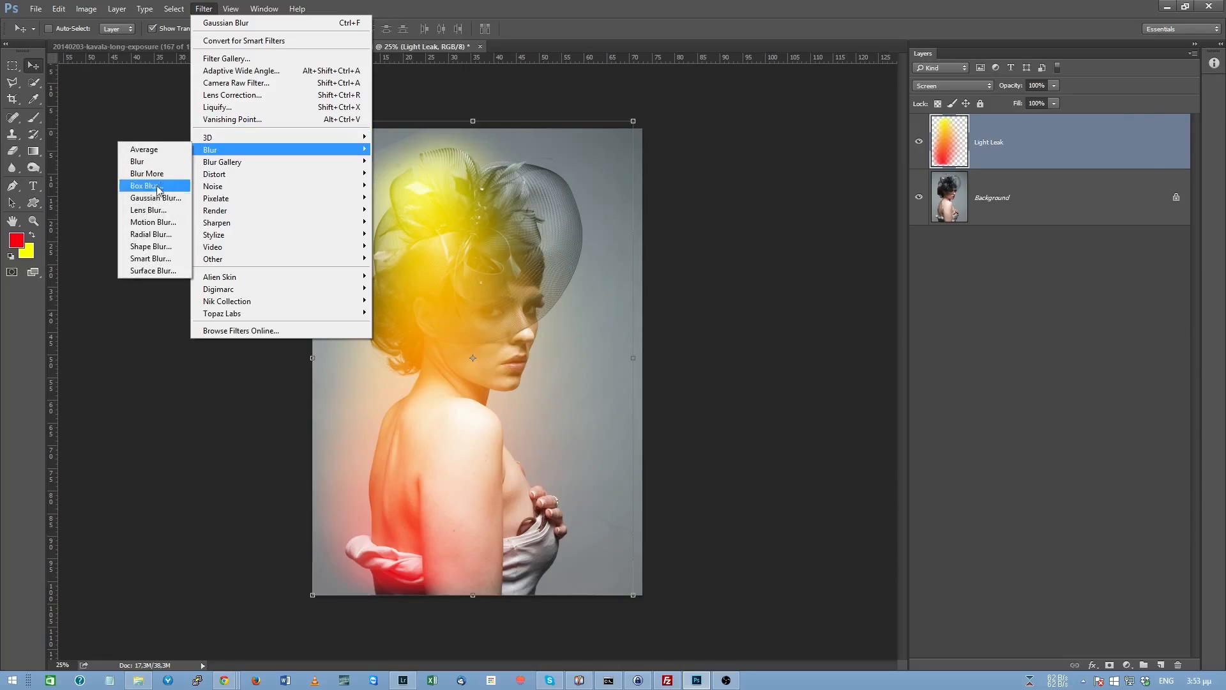
left_click(154, 222)
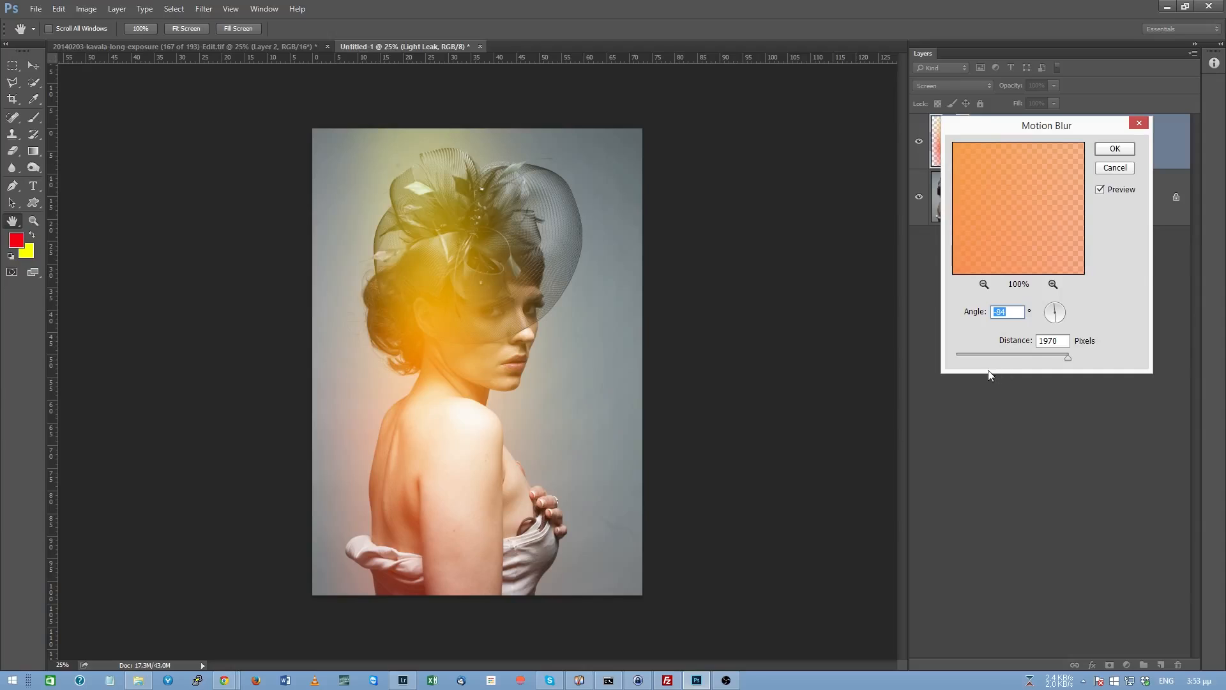
left_click_drag(982, 355, 1014, 353)
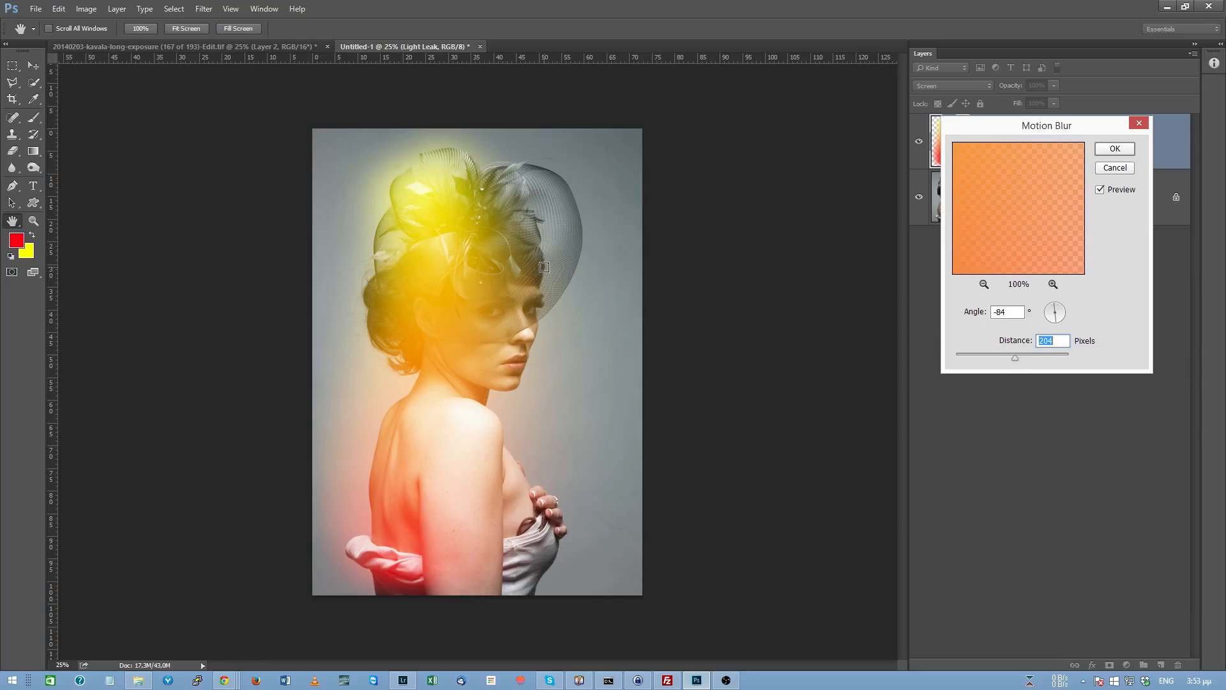
key("Return")
Step: Move the light leak to the photo's left edge, rotate it about 21° counterclockwise, and reposition it over the upper left area
left_click_drag(531, 277, 427, 350)
key("ctrl+t")
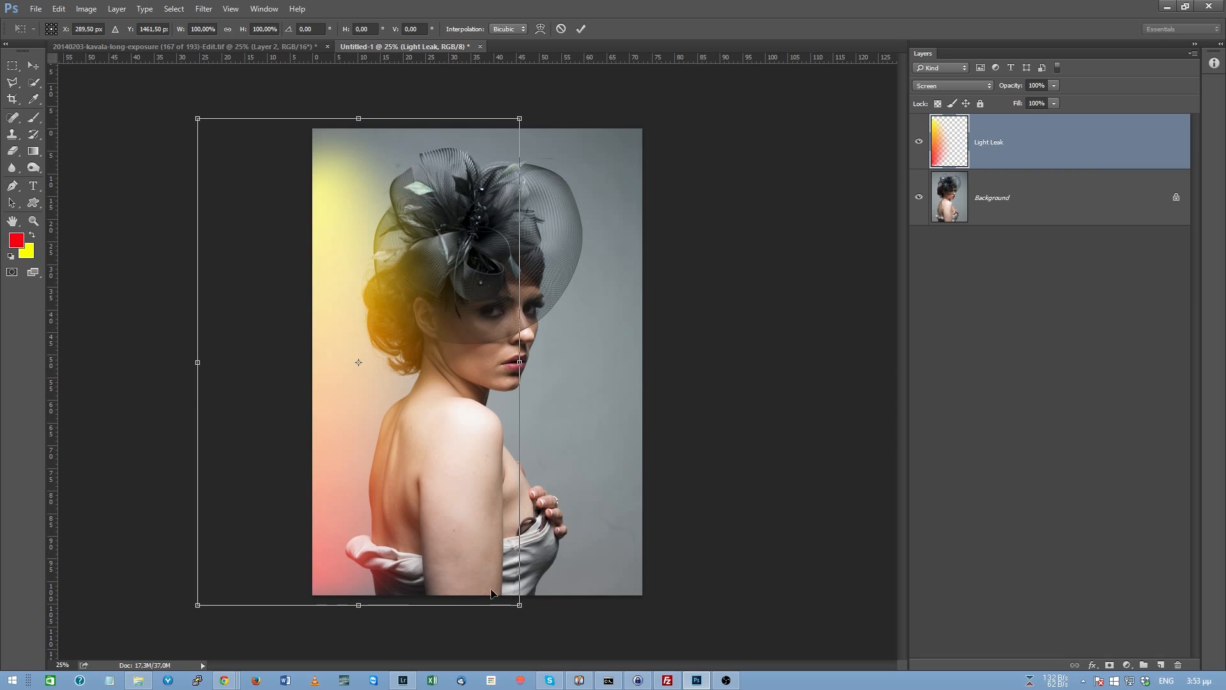
left_click_drag(537, 583, 612, 514)
left_click_drag(501, 555, 476, 332)
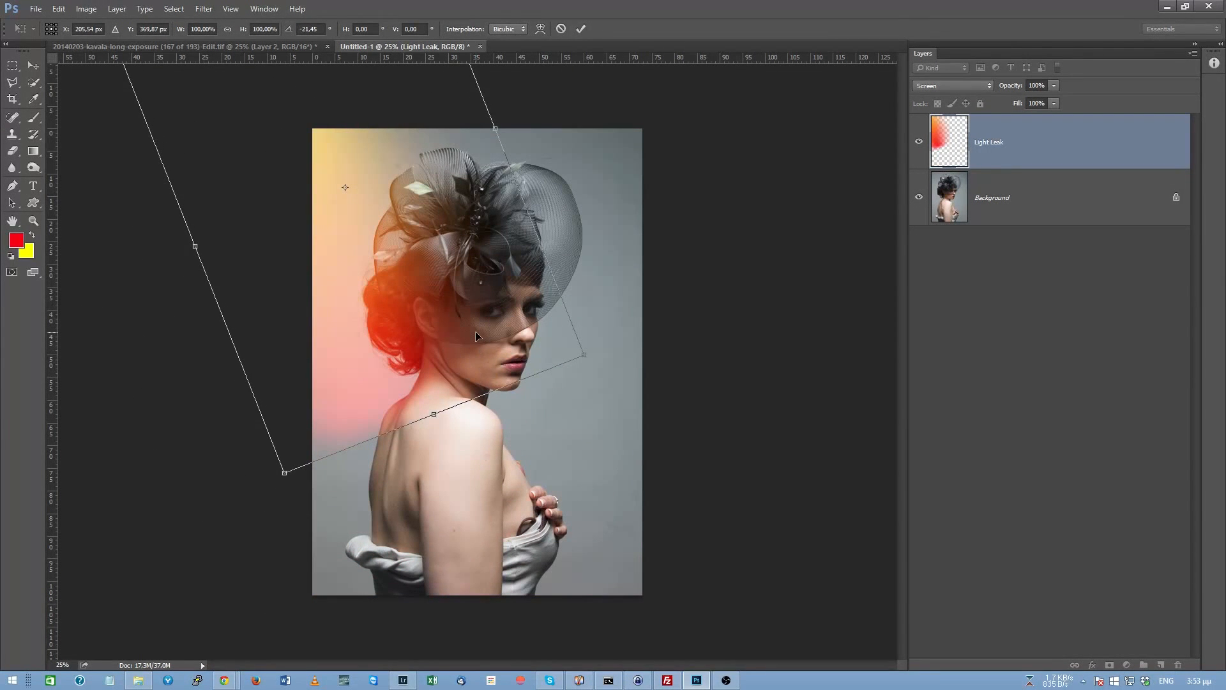
key("Return")
left_click_drag(475, 383, 478, 306)
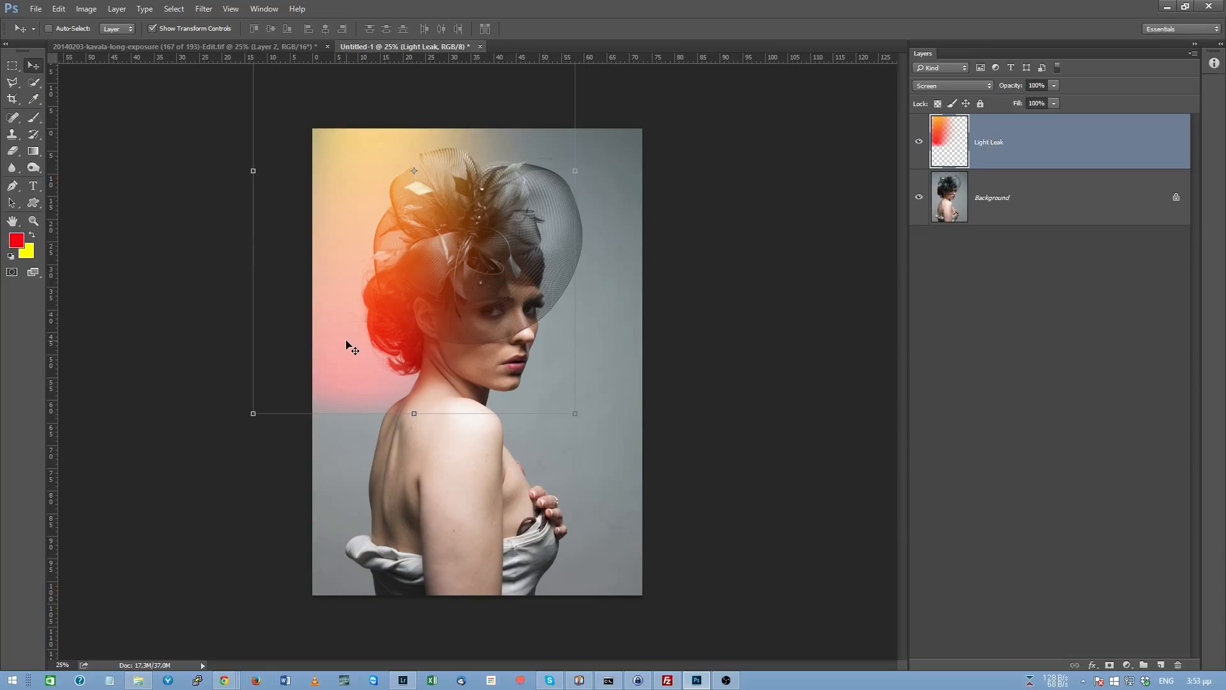
Step: Enlarge the light leak to about 162% width and 147% height, tilt it about 6° counterclockwise, and shift it down over the figure
key("ctrl+t")
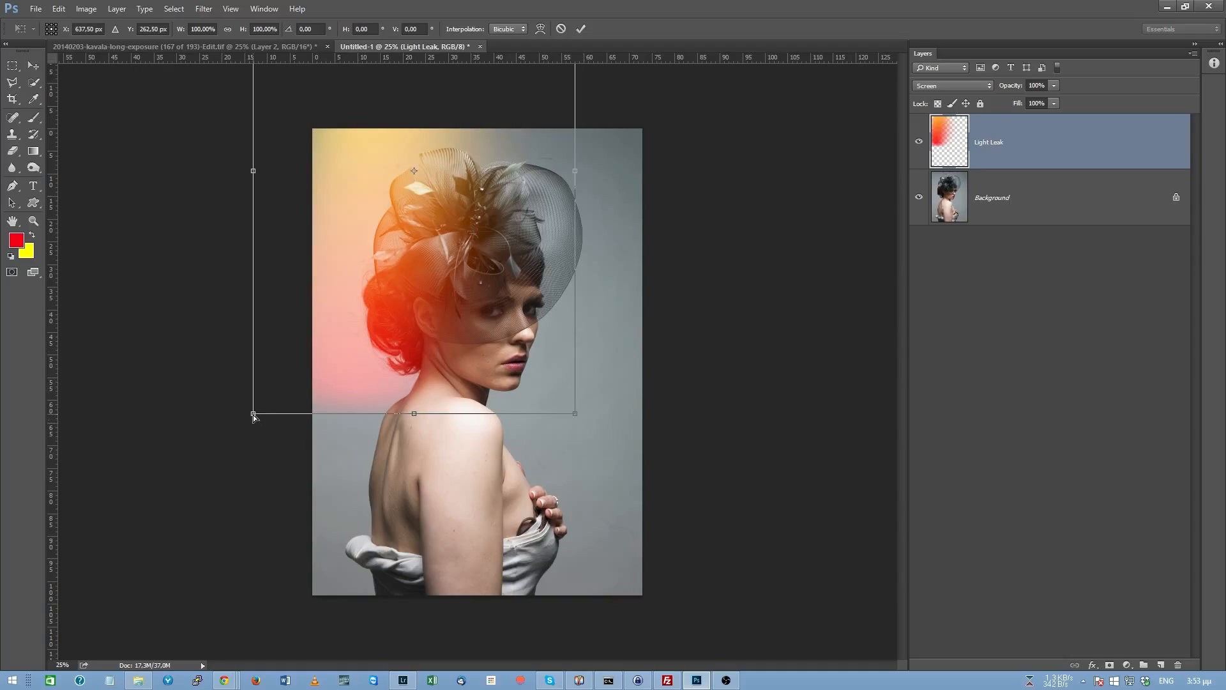
left_click_drag(576, 419, 577, 657)
left_click_drag(249, 445, 205, 651)
left_click_drag(578, 651, 726, 600)
left_click_drag(508, 351, 523, 544)
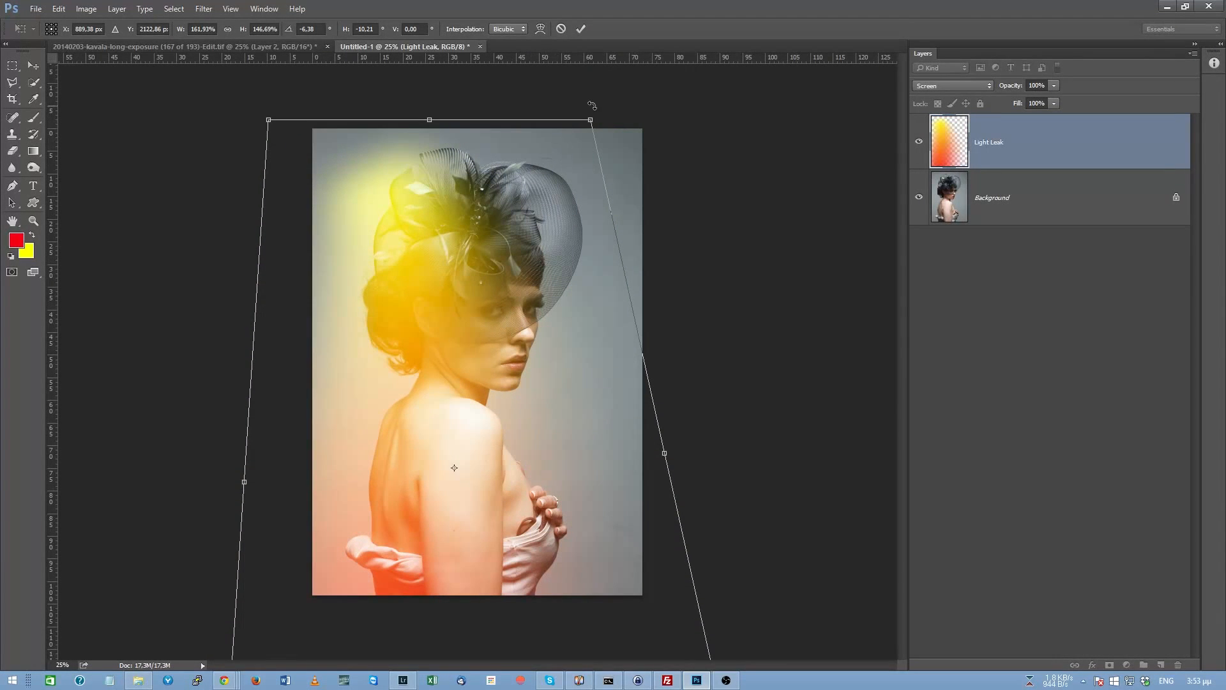
Step: Narrow and reshape the light leak into a slim vertical band along the photo's left side, yellow above red, and apply the transform
left_click_drag(590, 120, 409, 88)
left_click_drag(407, 139, 339, 299)
left_click_drag(682, 618, 493, 508)
left_click_drag(262, 503, 404, 451)
left_click_drag(298, 620, 315, 312)
left_click_drag(421, 225, 409, 435)
key("Return")
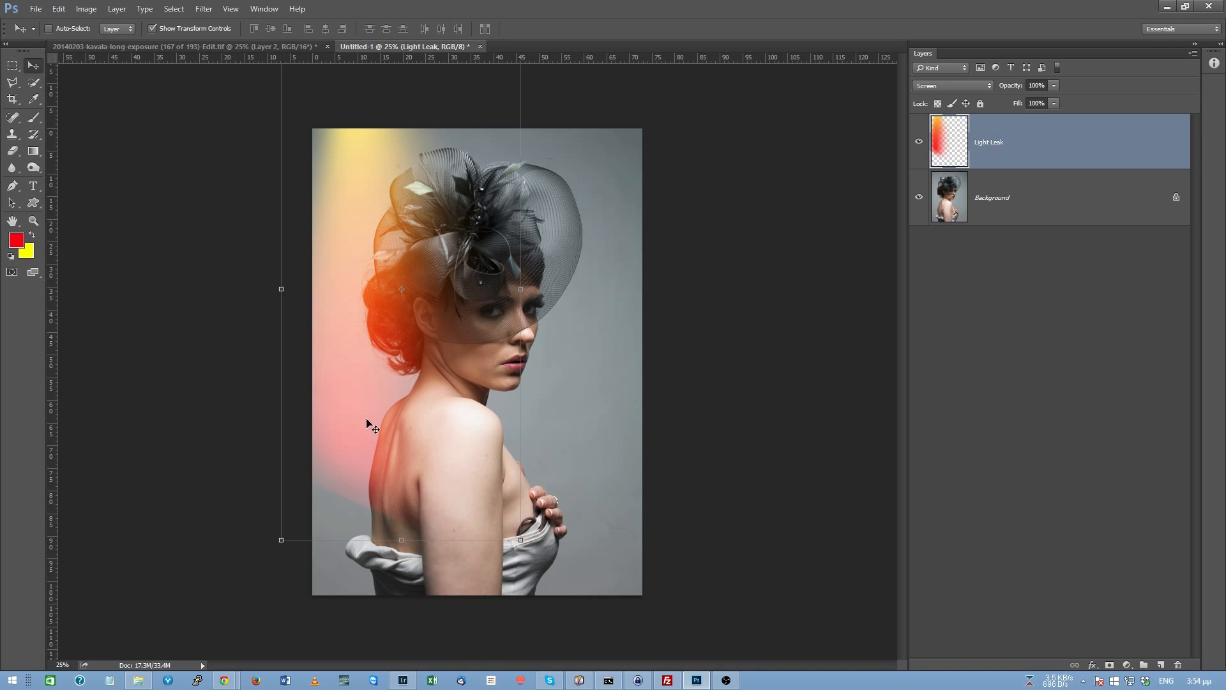
Step: Apply a Motion Blur with a slightly adjusted distance to the narrow light leak band
left_click(204, 8)
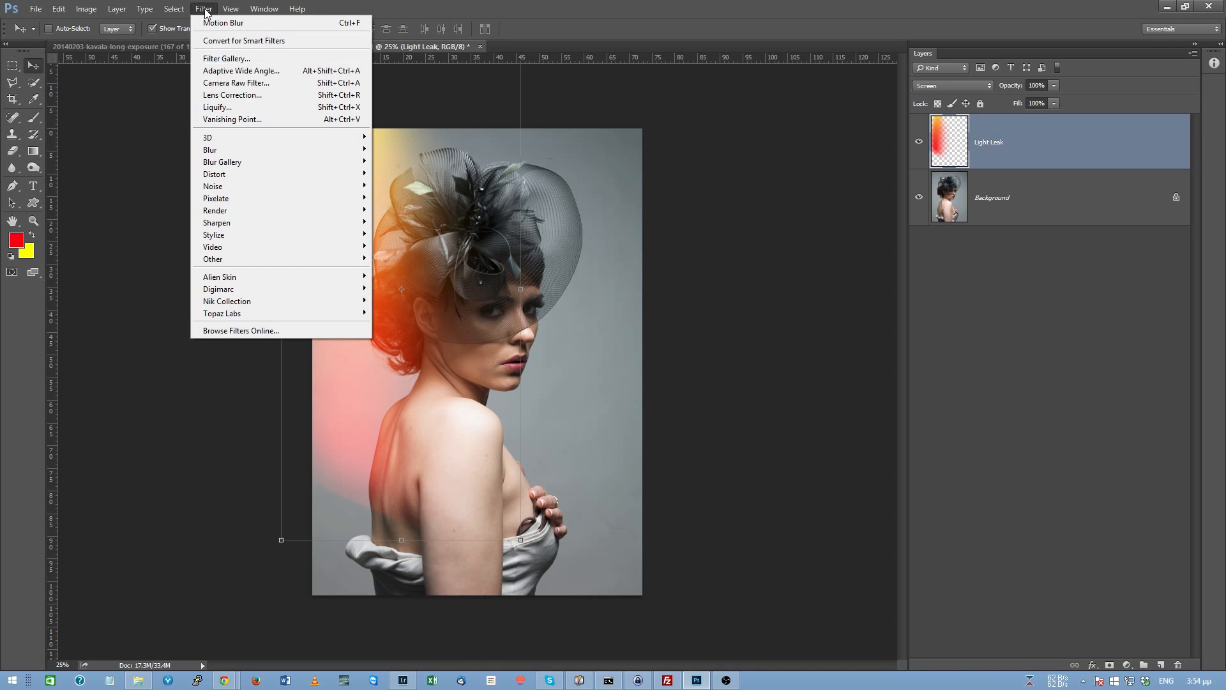
mouse_move(249, 149)
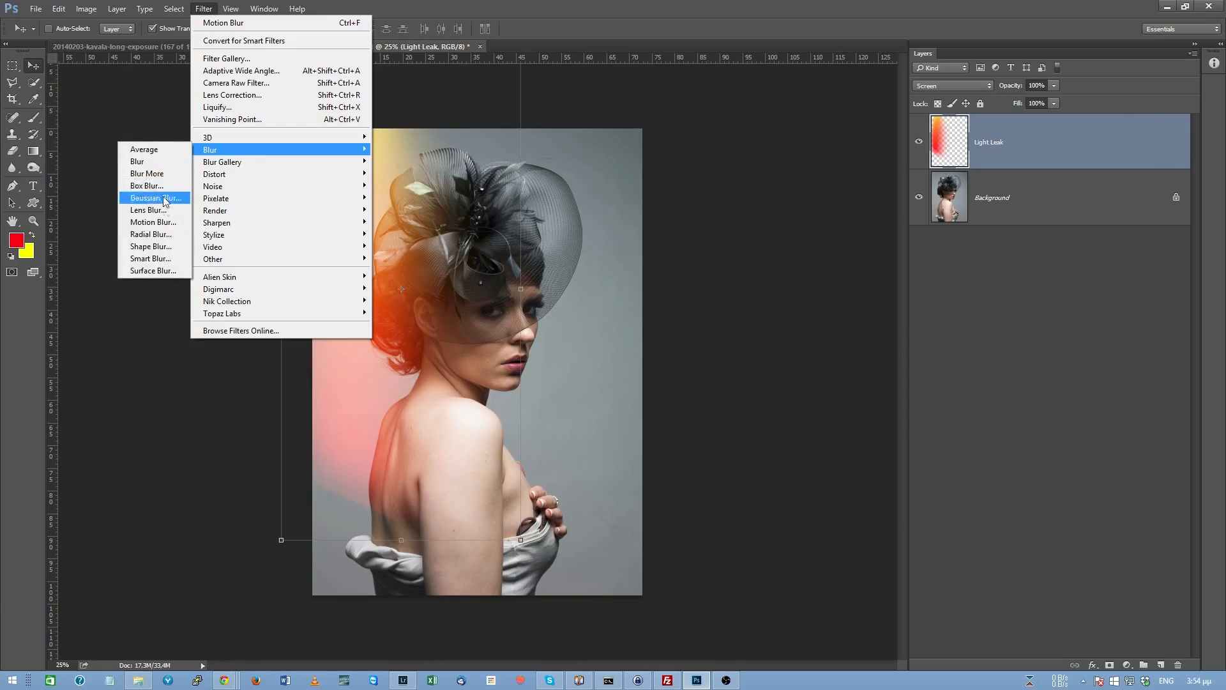
left_click(165, 223)
left_click_drag(978, 357, 987, 357)
left_click(1115, 148)
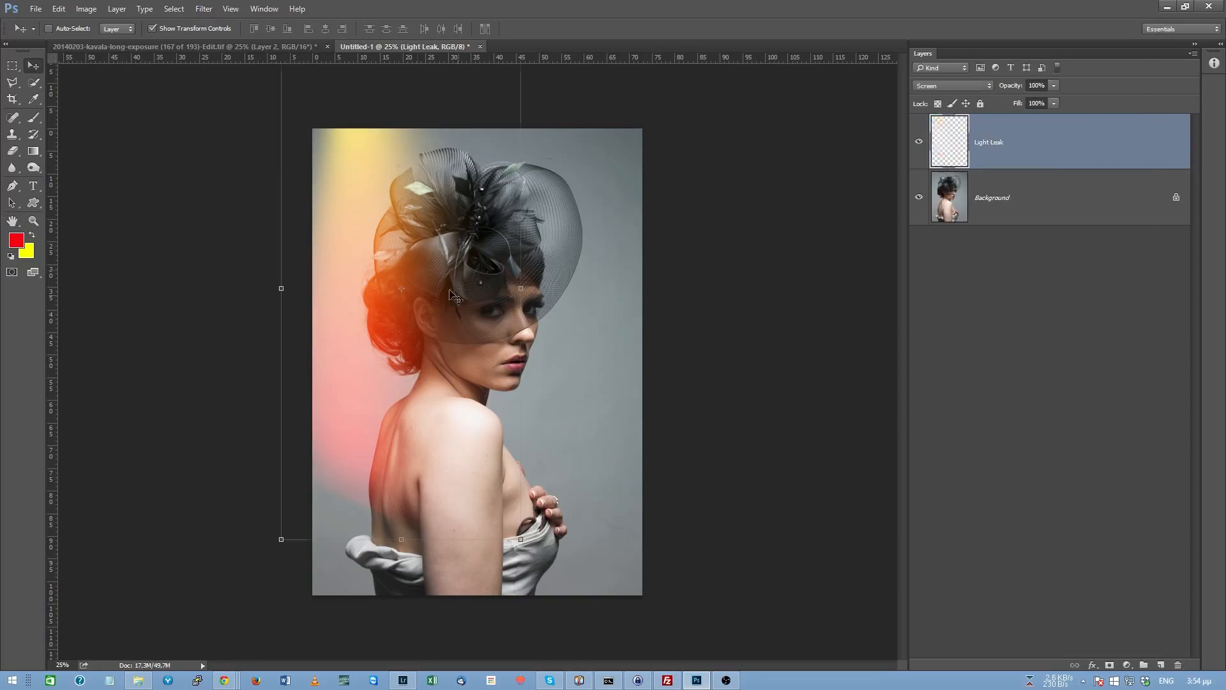
Step: Rotate the light leak about 54° clockwise, apply the transform, and place the band diagonally across the face and shoulder
key("ctrl+t")
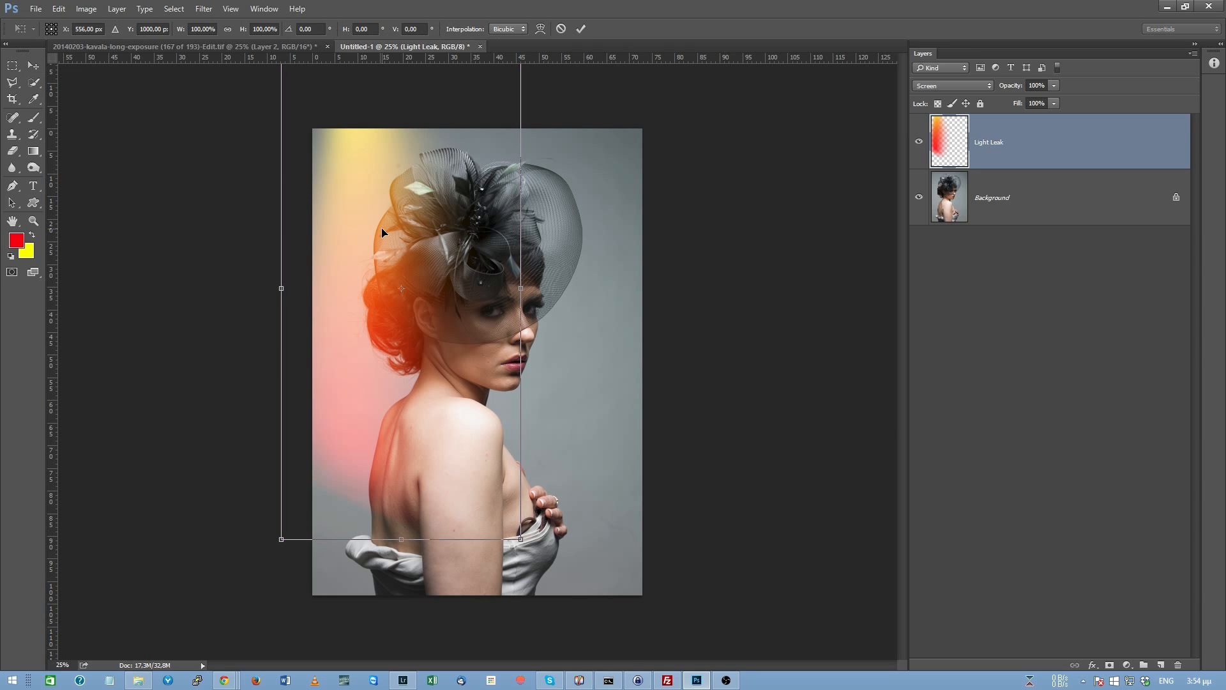
left_click_drag(583, 266, 549, 425)
left_click_drag(424, 308, 625, 571)
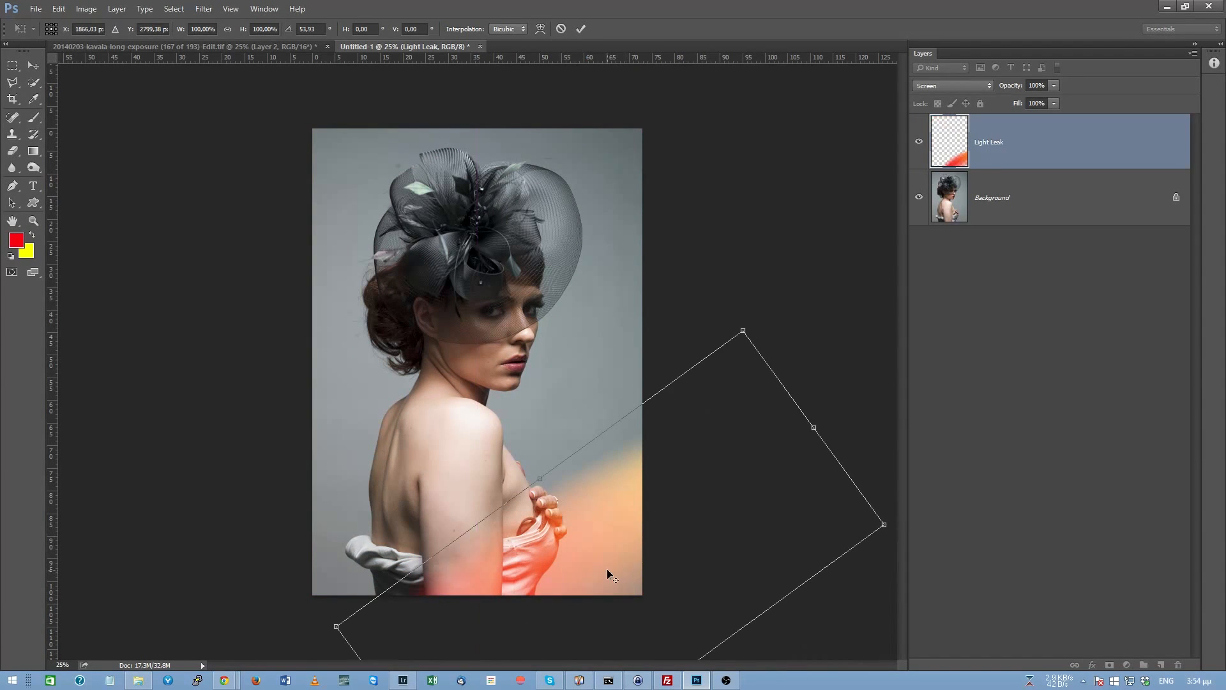
key("Return")
left_click_drag(657, 526, 541, 328)
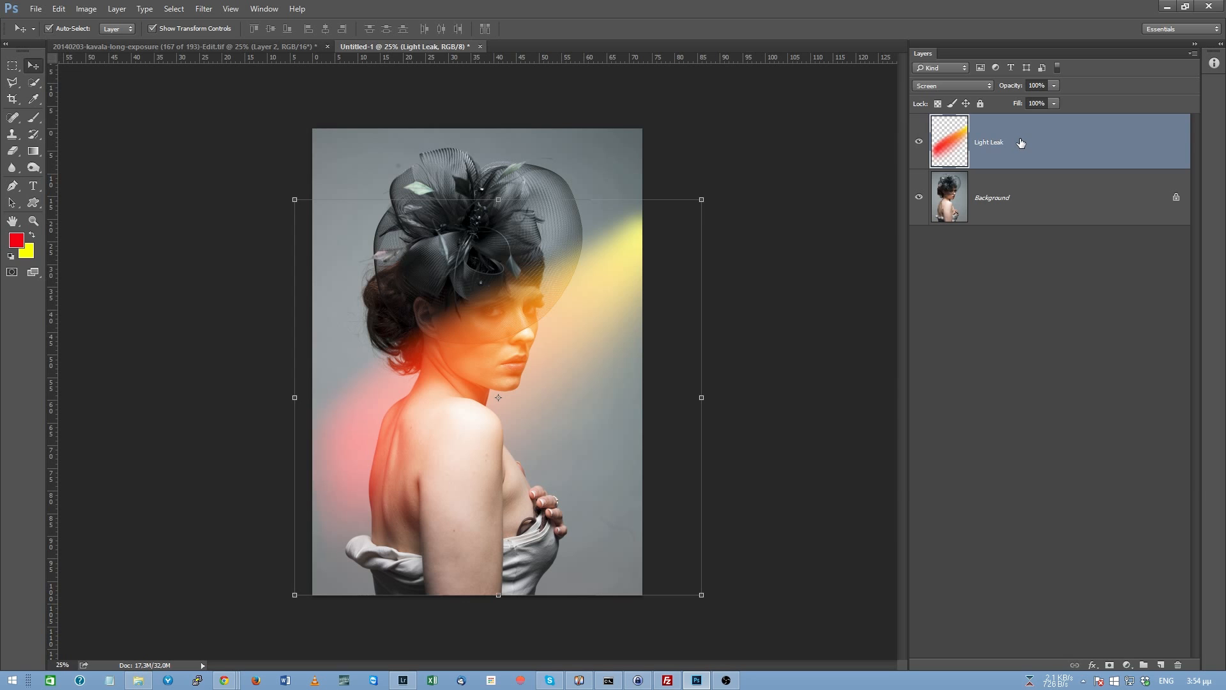
Step: Try colorizing the light leak with Hue/Saturation at hue 356, saturation 97 and lightness +25, preview hue 47, and cancel the adjustment
key("ctrl+u")
mouse_move(1022, 361)
left_mouse_down()
mouse_move(983, 363)
mouse_move(1065, 358)
mouse_move(1010, 358)
mouse_move(1021, 359)
left_mouse_up()
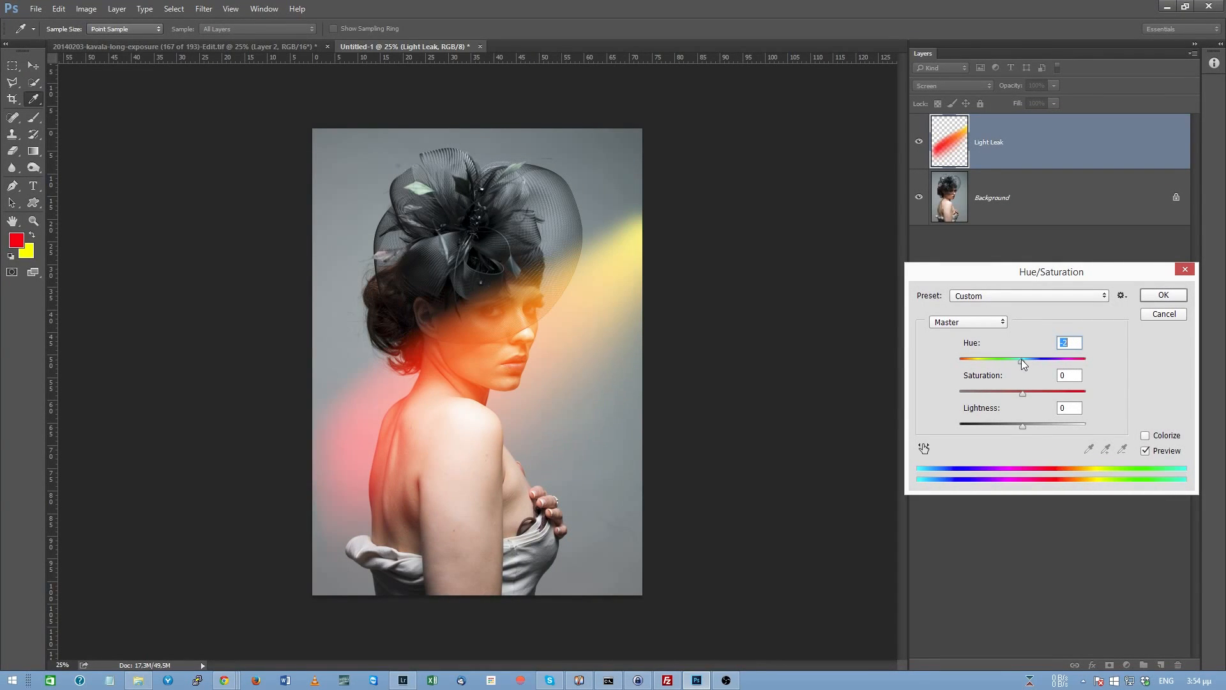
left_click(1145, 436)
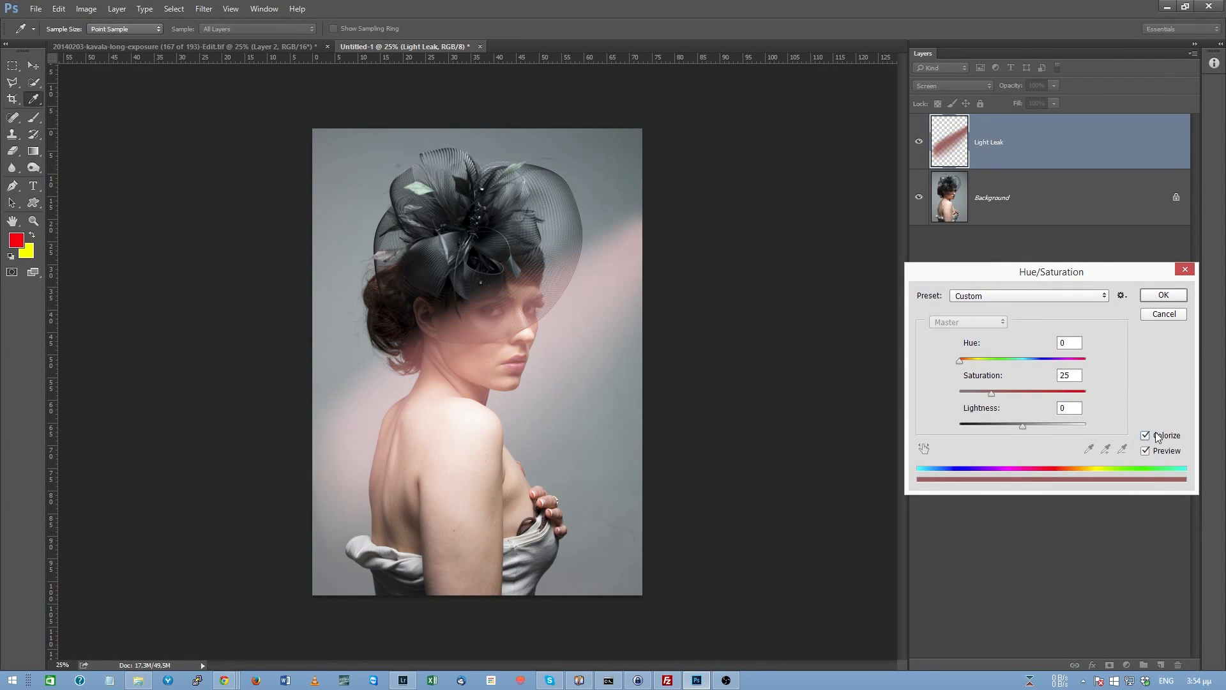
left_click_drag(959, 360, 1085, 360)
left_click_drag(1003, 396, 1100, 392)
mouse_move(1020, 431)
left_mouse_down()
mouse_move(1056, 425)
mouse_move(1034, 424)
left_mouse_up()
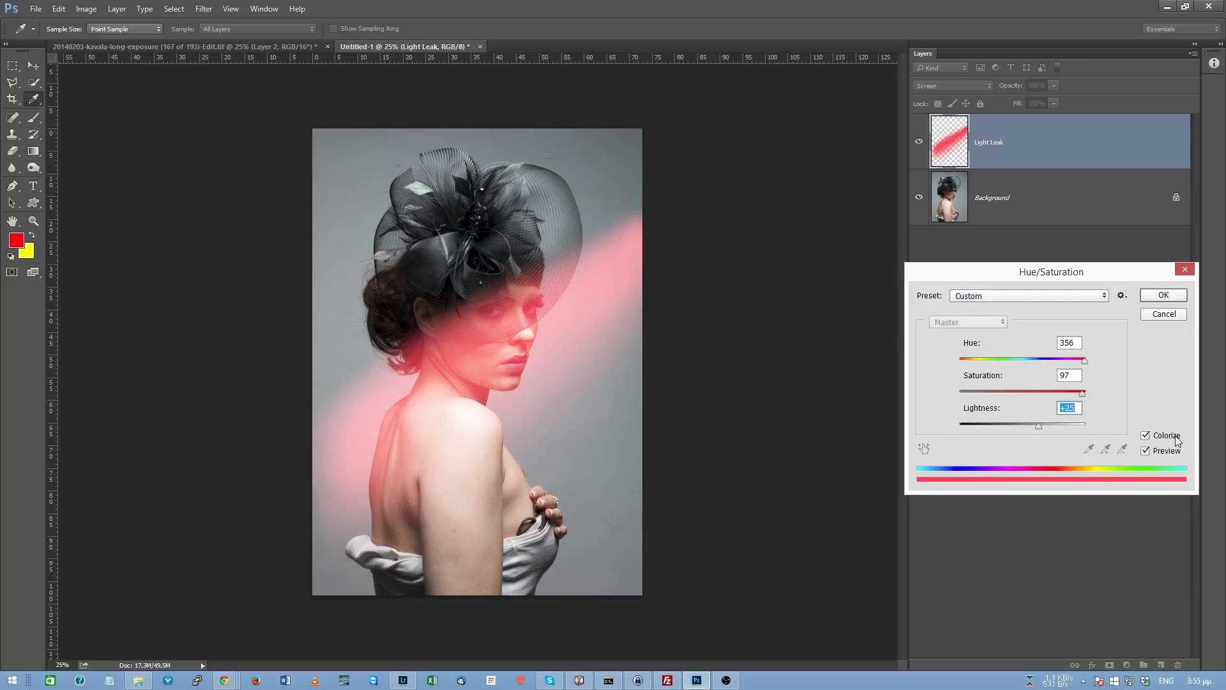
left_click_drag(1046, 359, 987, 392)
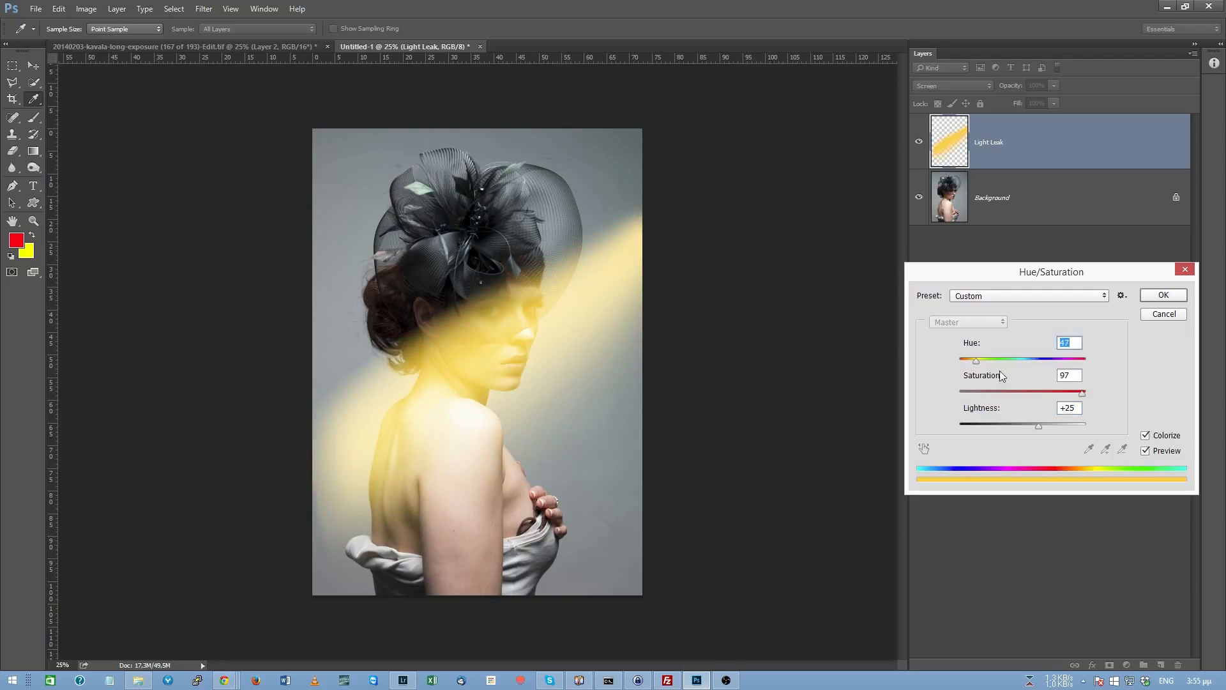
left_click(1163, 313)
key("v")
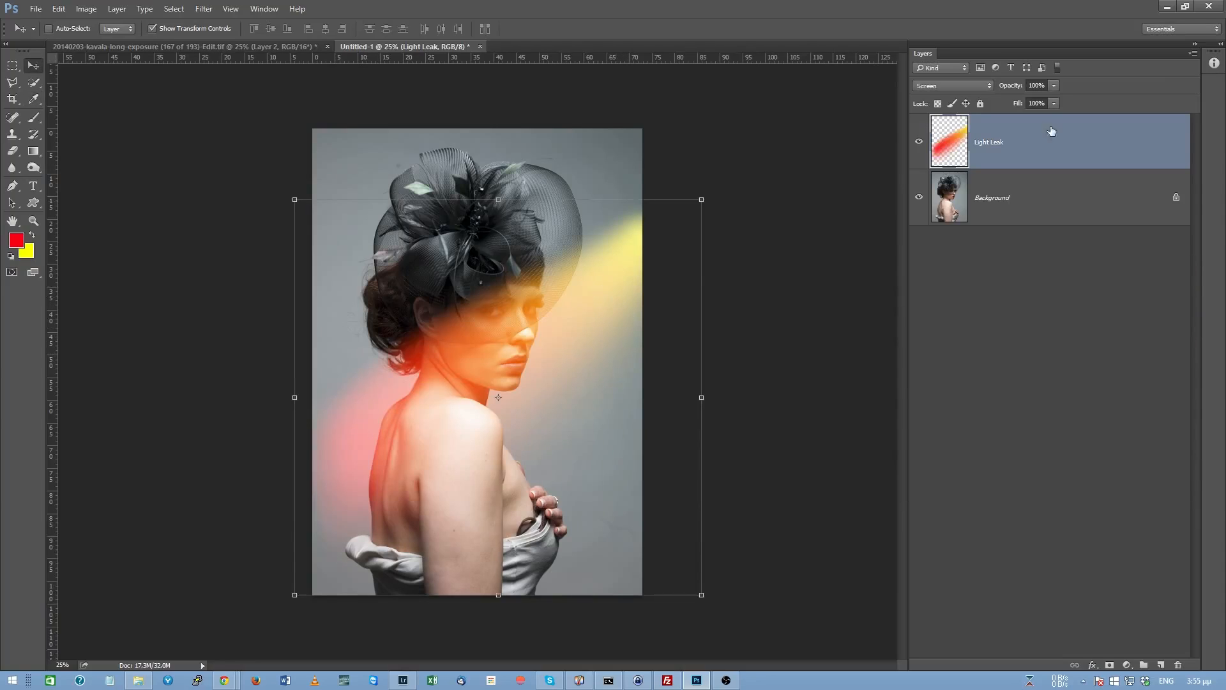
Step: Delete the Light Leak layer, fill a tall elliptical selection on the Background with a red-to-yellow gradient, and deselect
key("Delete")
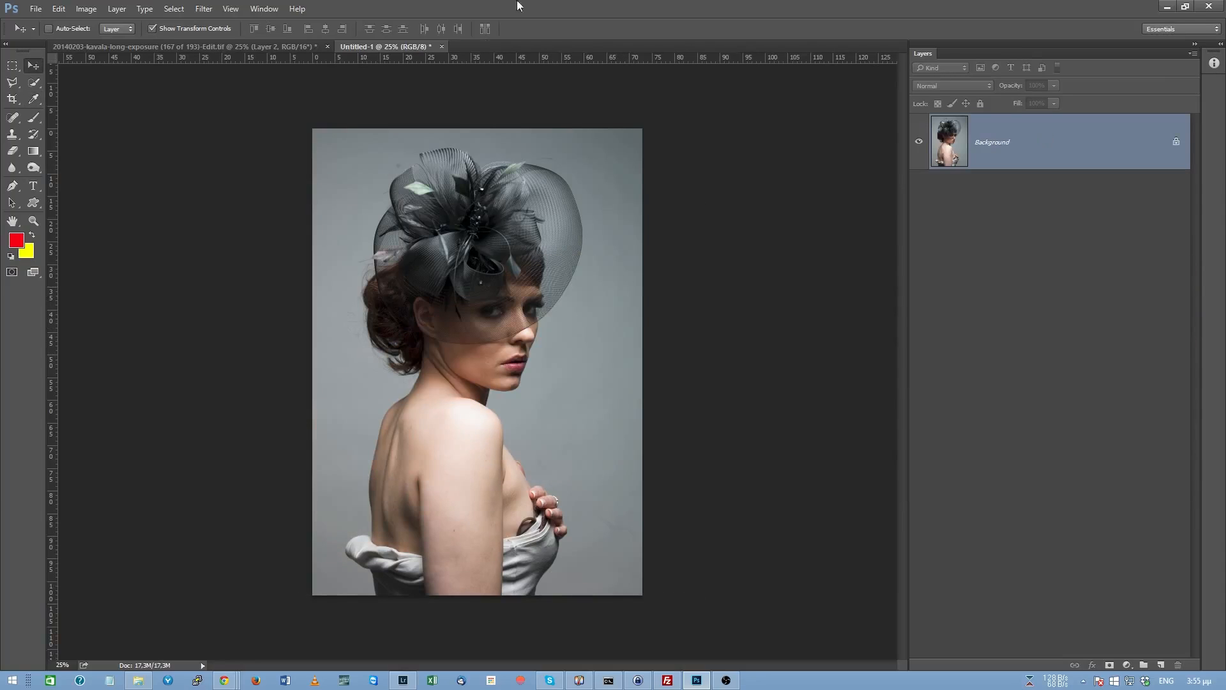
right_click(12, 65)
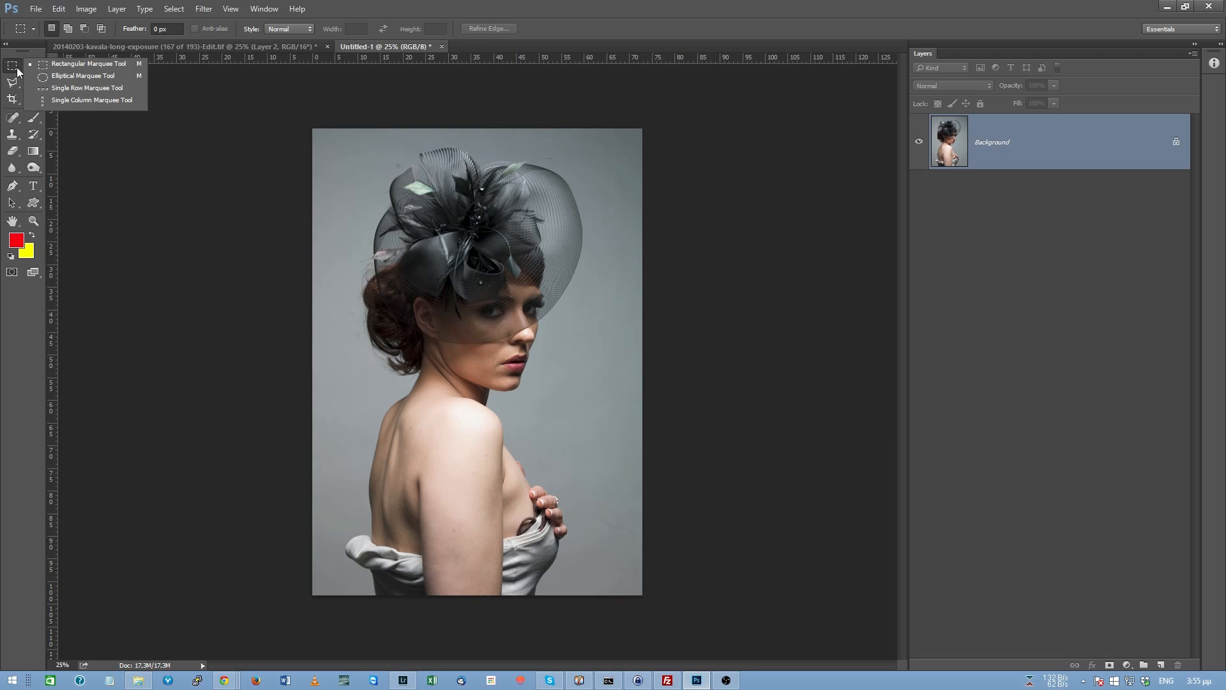
left_click(64, 79)
left_click_drag(391, 186, 574, 561)
left_click(33, 152)
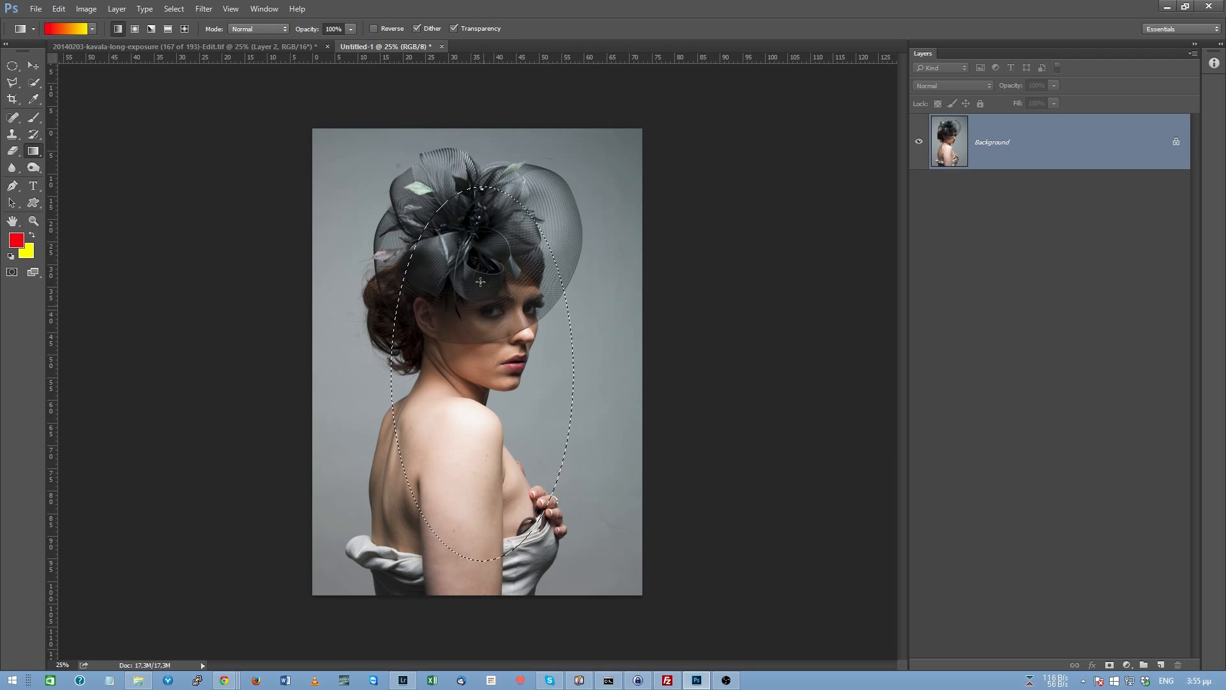
left_click_drag(481, 281, 484, 549)
left_click(12, 66)
left_click(274, 241)
Step: Preview a Gaussian Blur on the Background with the gradient ellipse and cancel it
left_click(204, 9)
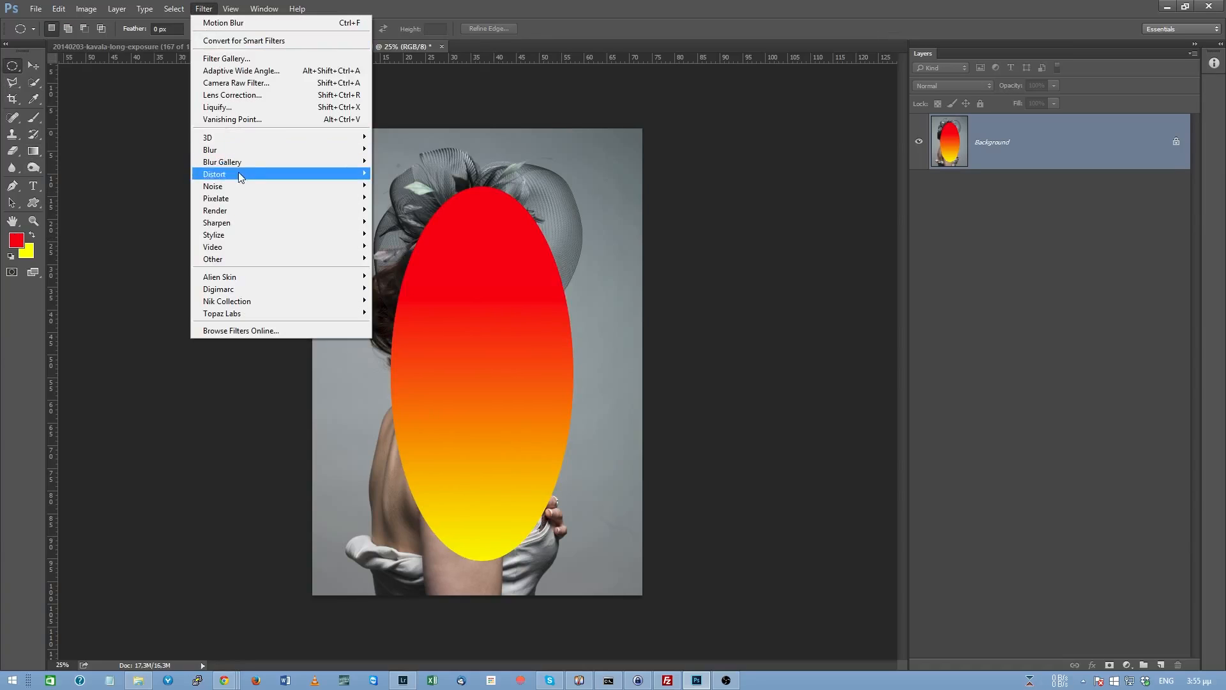
mouse_move(233, 153)
left_click(154, 198)
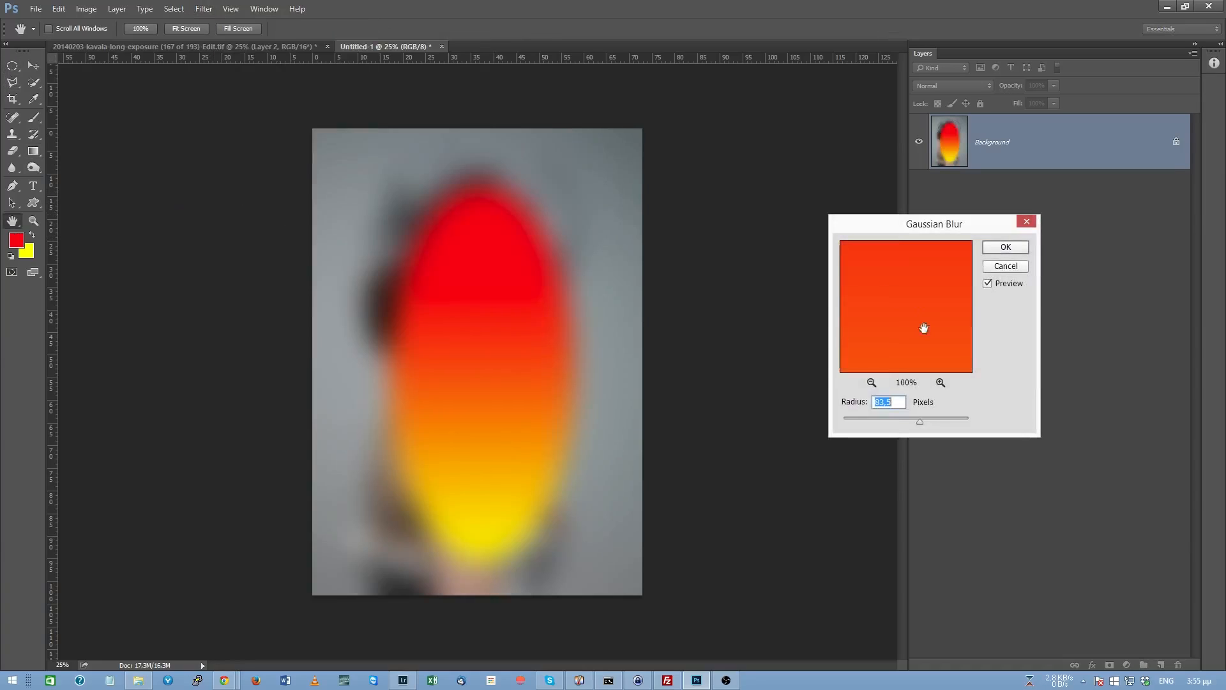
left_click(1003, 262)
Step: Undo back to before the Light Leak layer's deletion and clear that layer's contents within the canvas
key("ctrl+alt+z")
key("ctrl+alt+z")
key("ctrl+alt+z")
key("ctrl+alt+z")
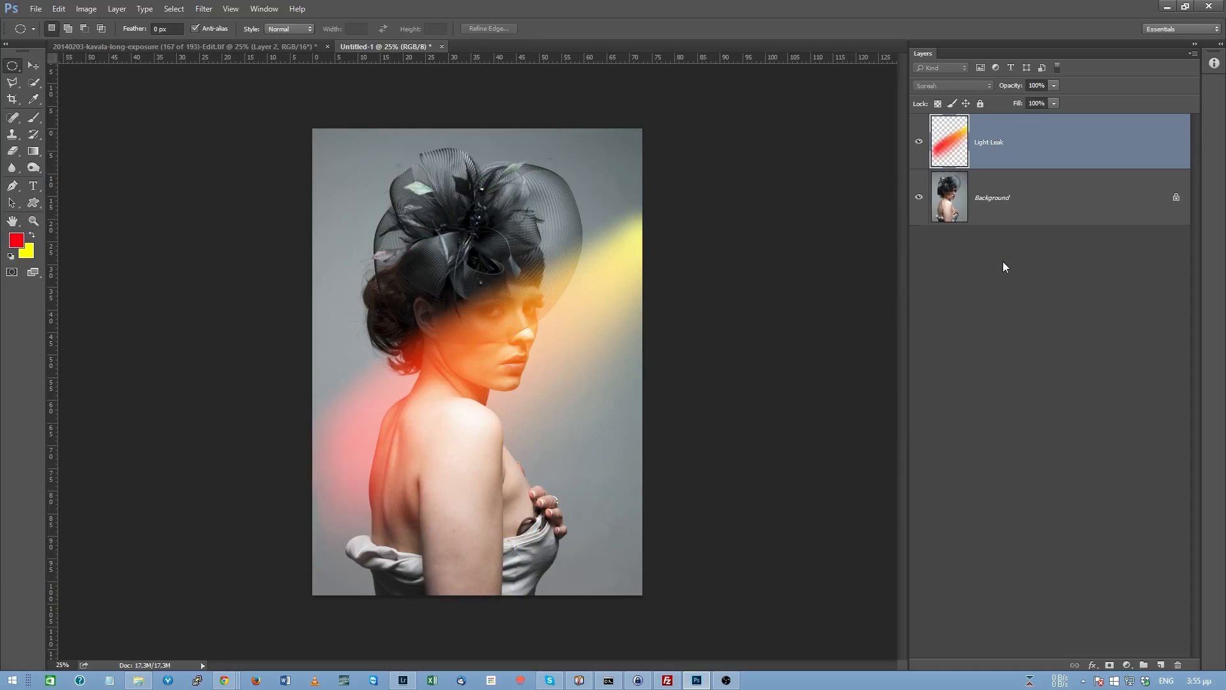
key("ctrl+alt+z")
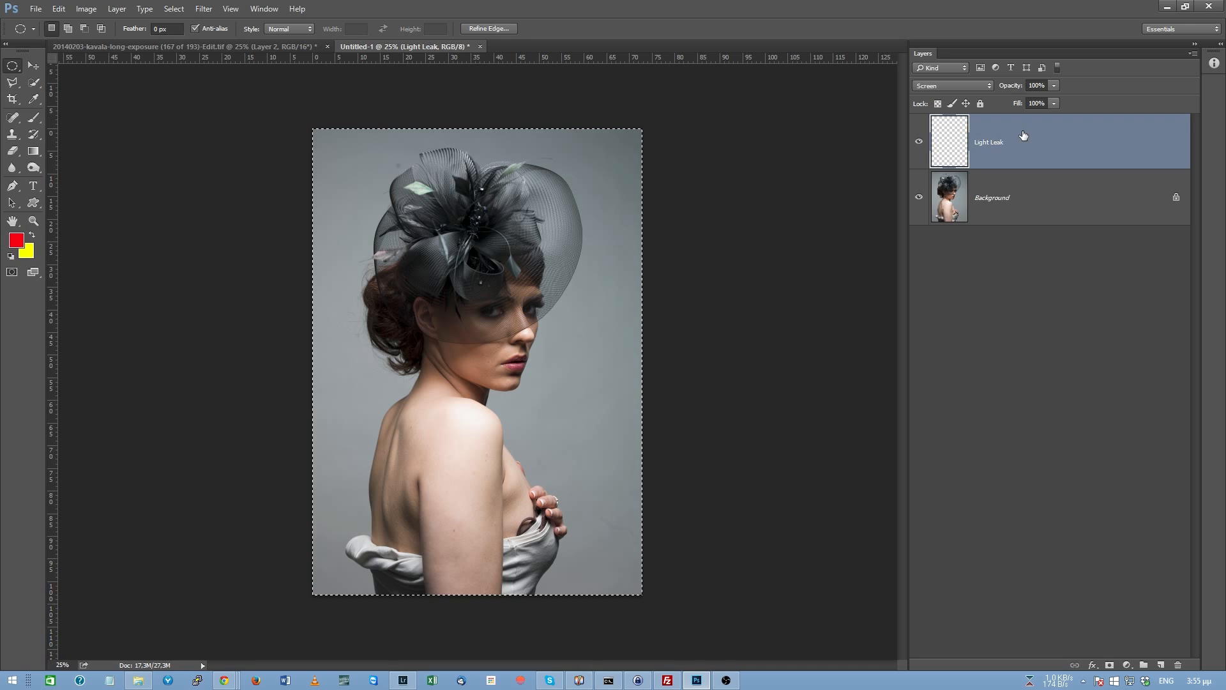
Step: On the Light Leak layer, fill a tall, narrow elliptical selection over the figure with a vertical red-to-yellow gradient and deselect
left_click_drag(388, 199, 522, 543)
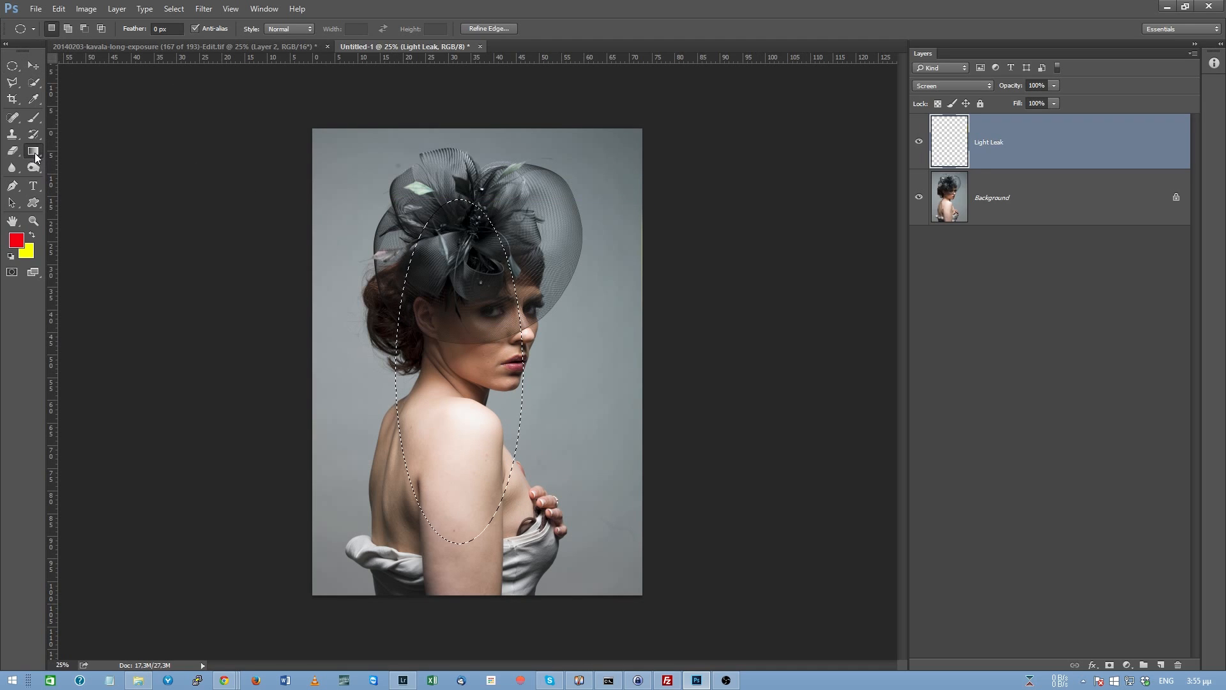
key("g")
left_click_drag(427, 195, 447, 532)
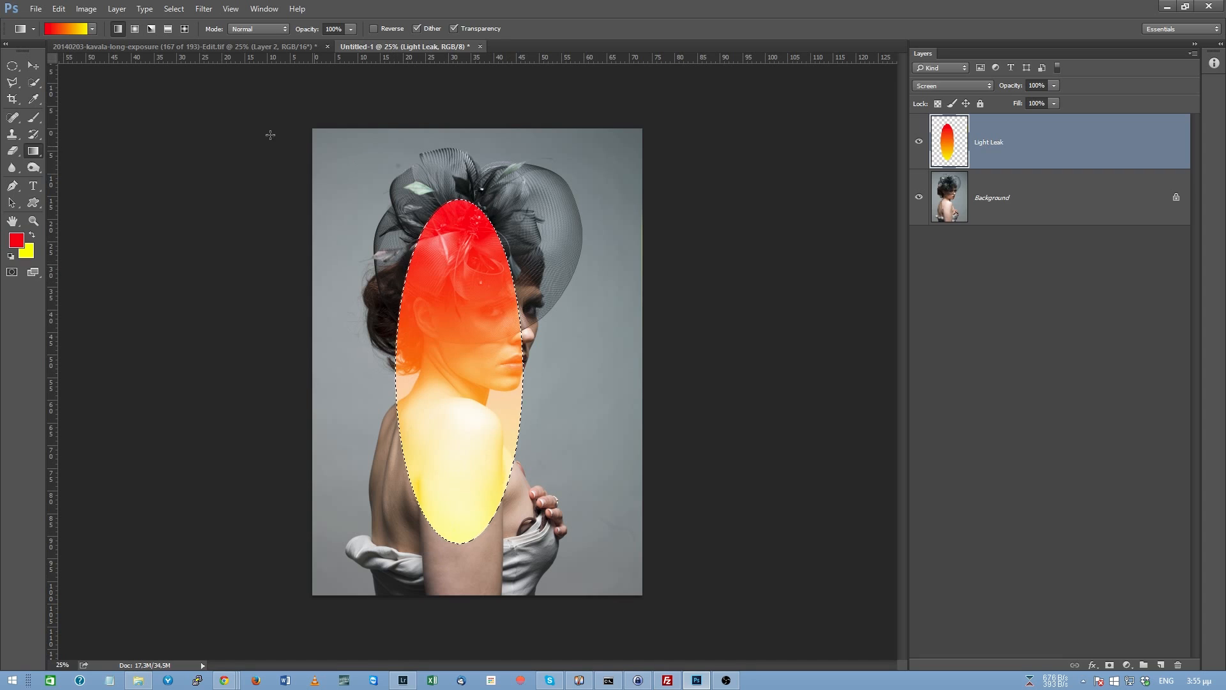
key("m")
key("ctrl+d")
Step: Set the Light Leak layer's blend mode to Normal and apply a Gaussian Blur with a radius of 103.4 pixels
left_click(941, 87)
left_click(926, 99)
left_click(204, 8)
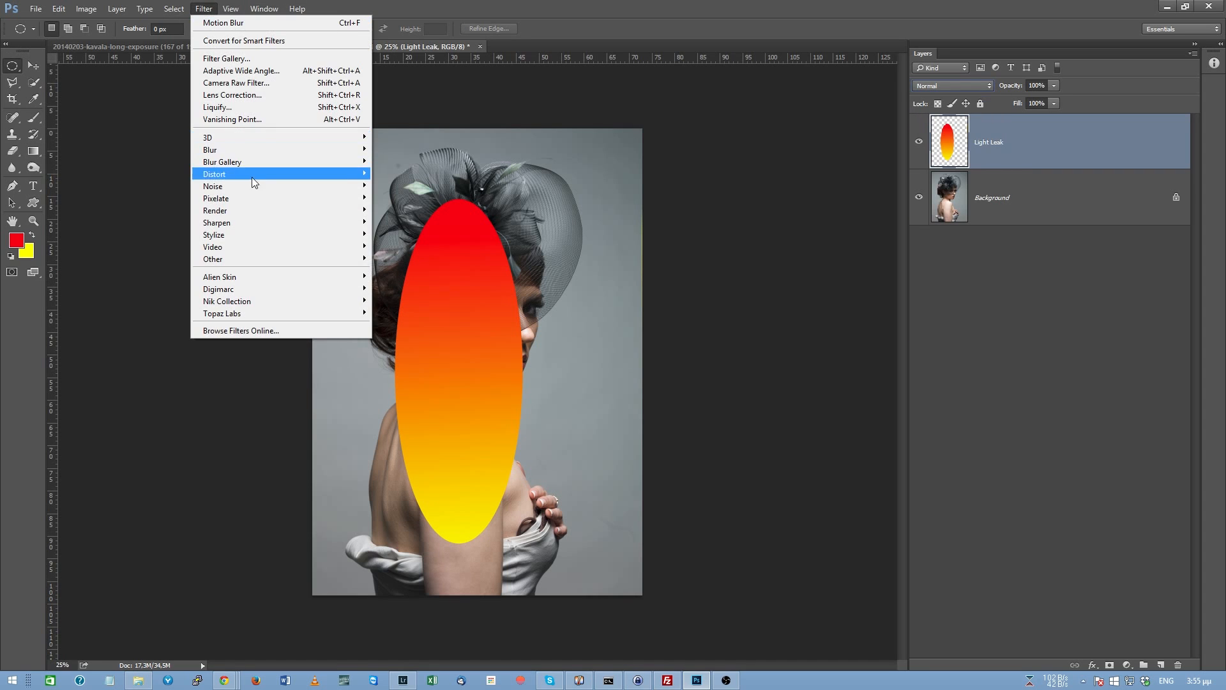
mouse_move(222, 148)
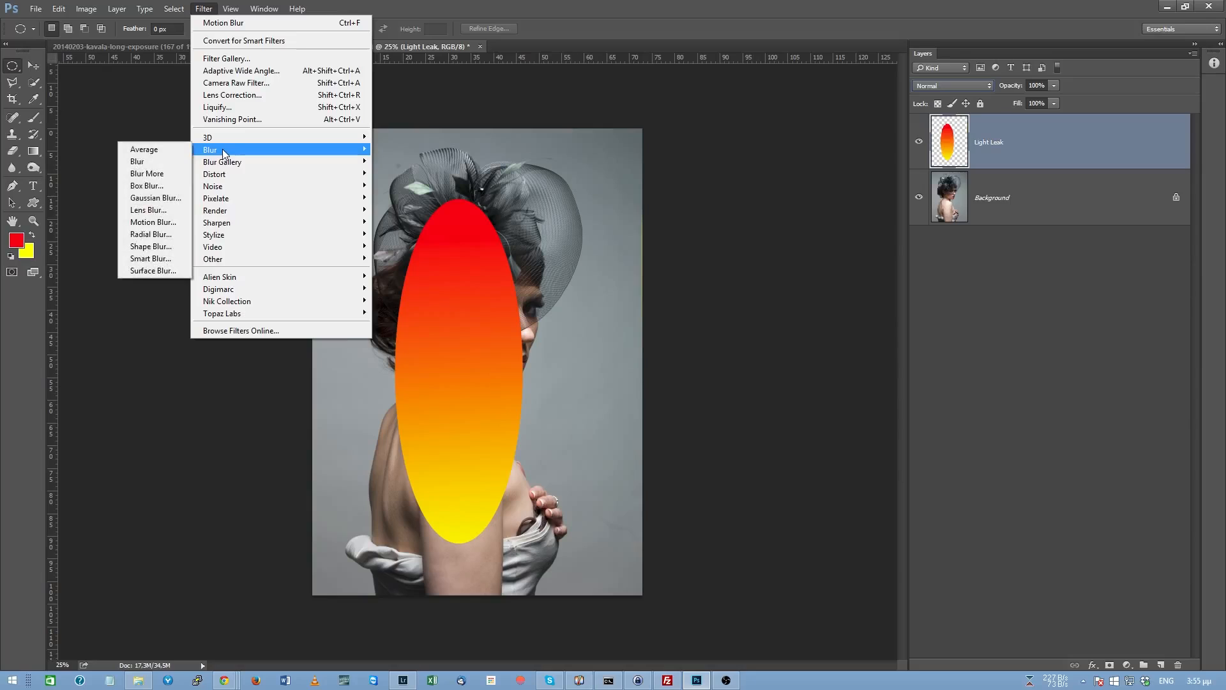
left_click(165, 198)
left_click_drag(926, 427, 934, 421)
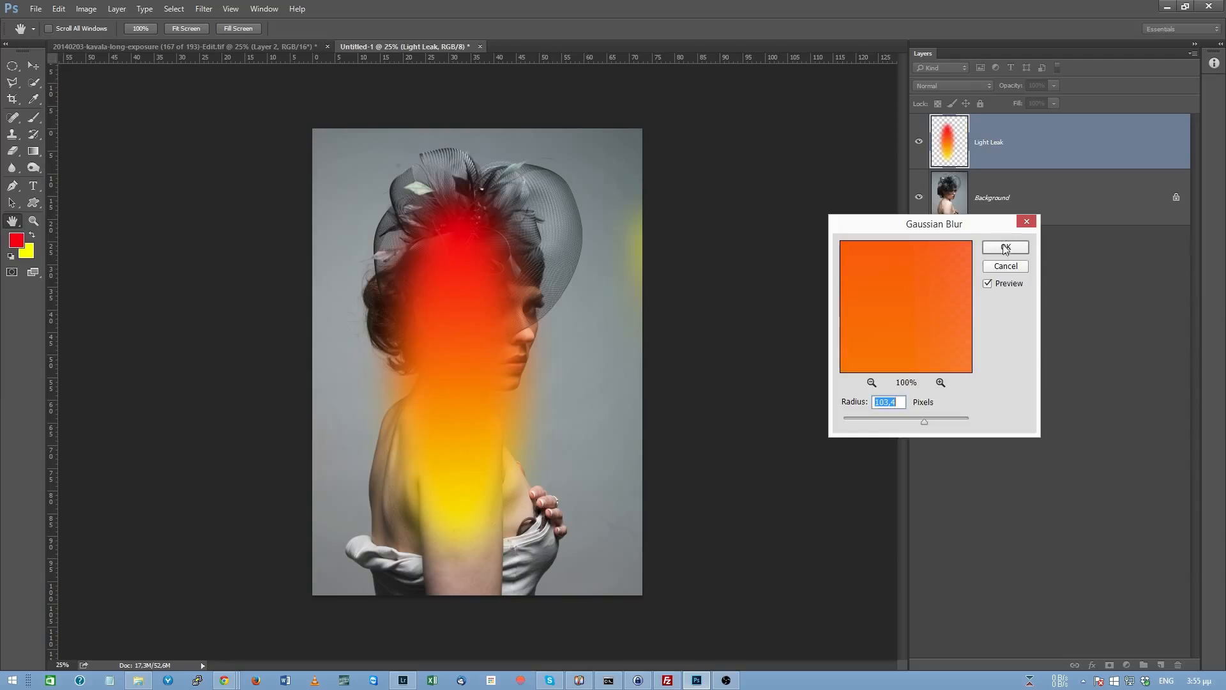
left_click(1005, 246)
Step: Set the Light Leak layer's blend mode to Screen and apply a Motion Blur with angle -84° and distance 2000 pixels
left_click(954, 86)
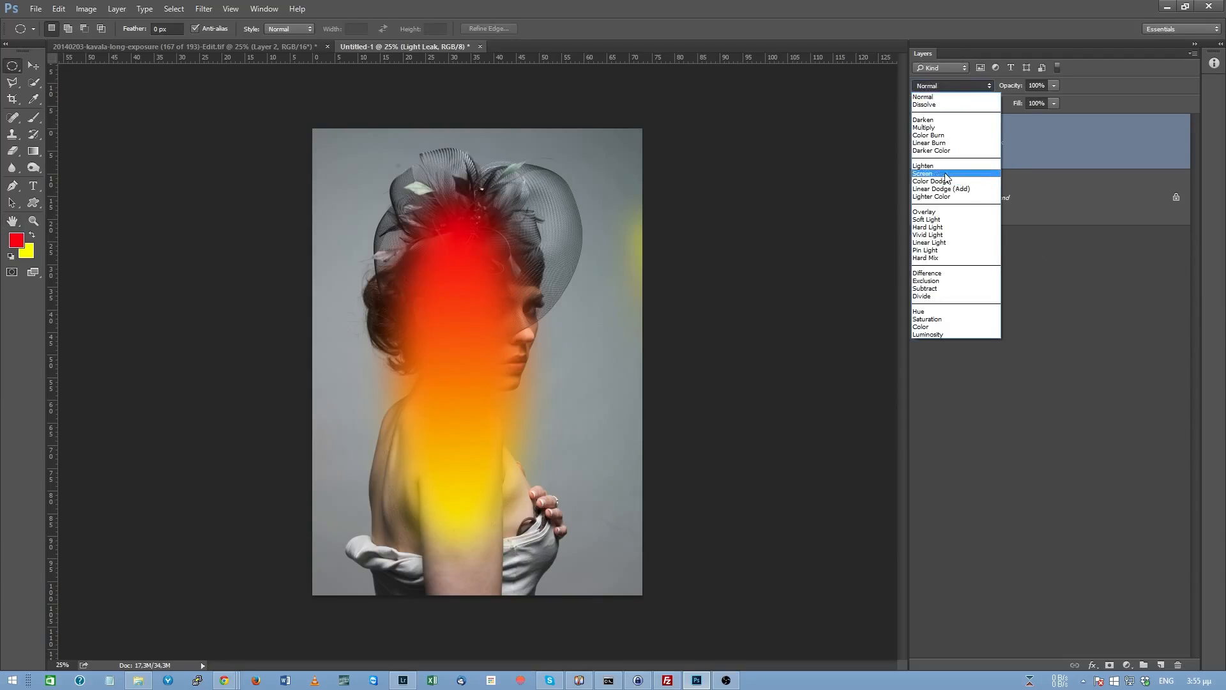
left_click(944, 173)
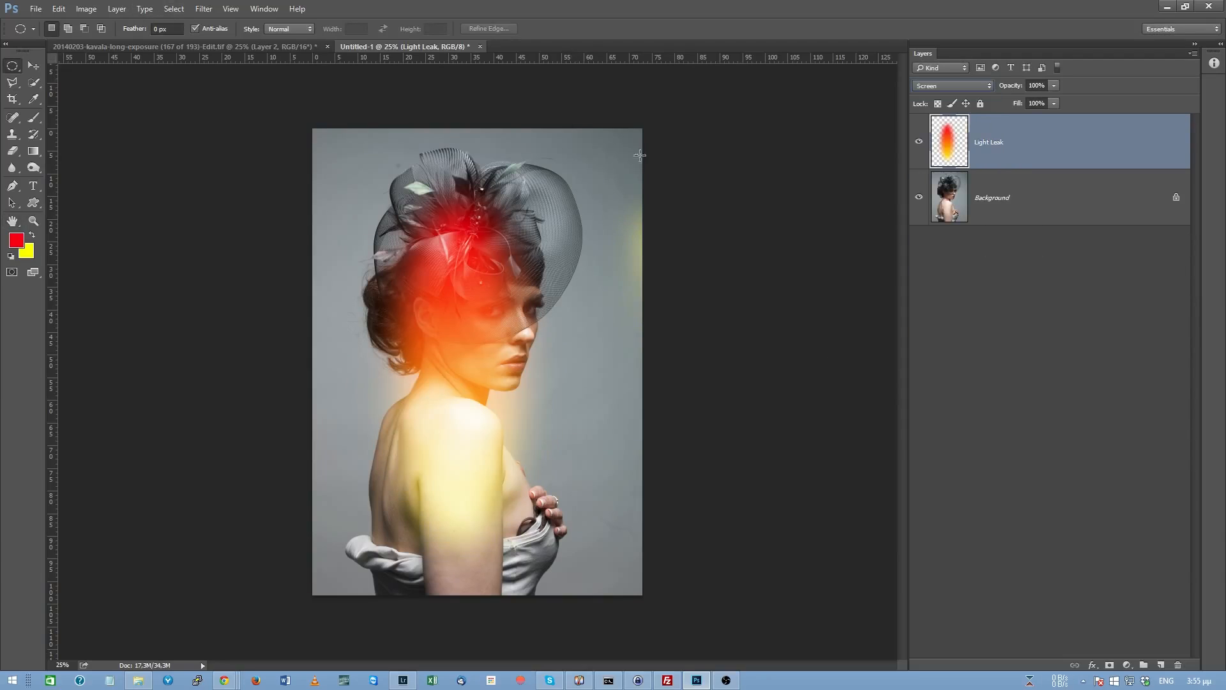
left_click(203, 9)
mouse_move(237, 150)
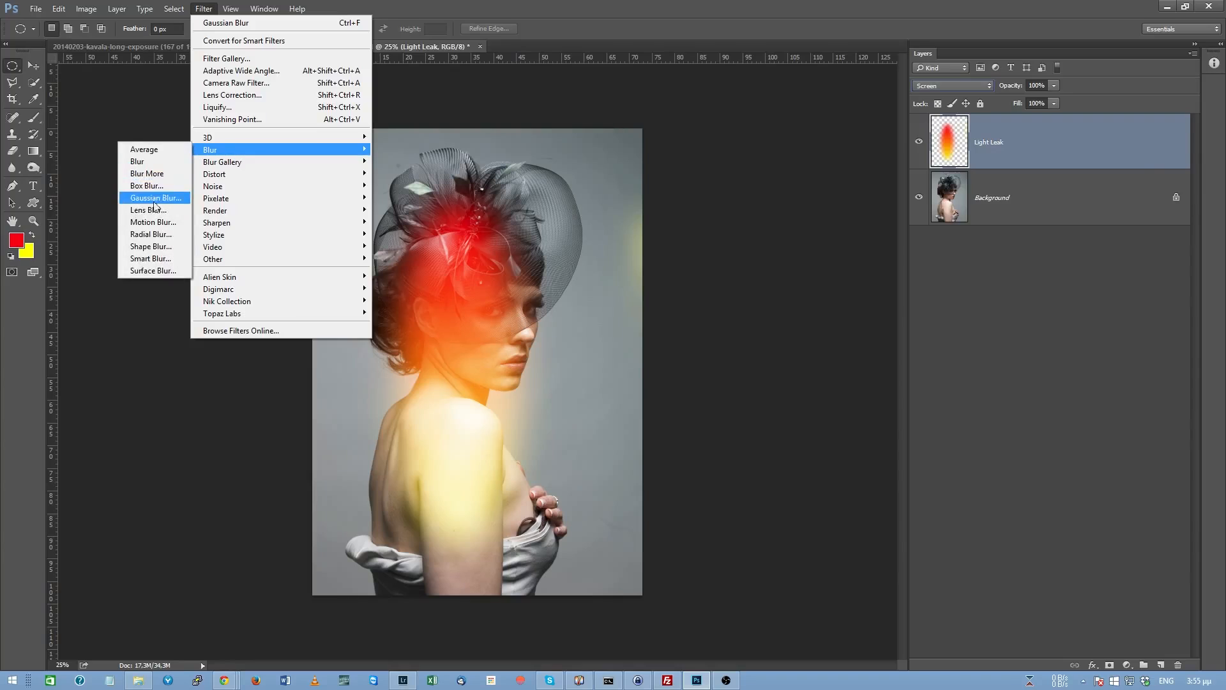
left_click(153, 223)
left_click_drag(1014, 355, 1067, 348)
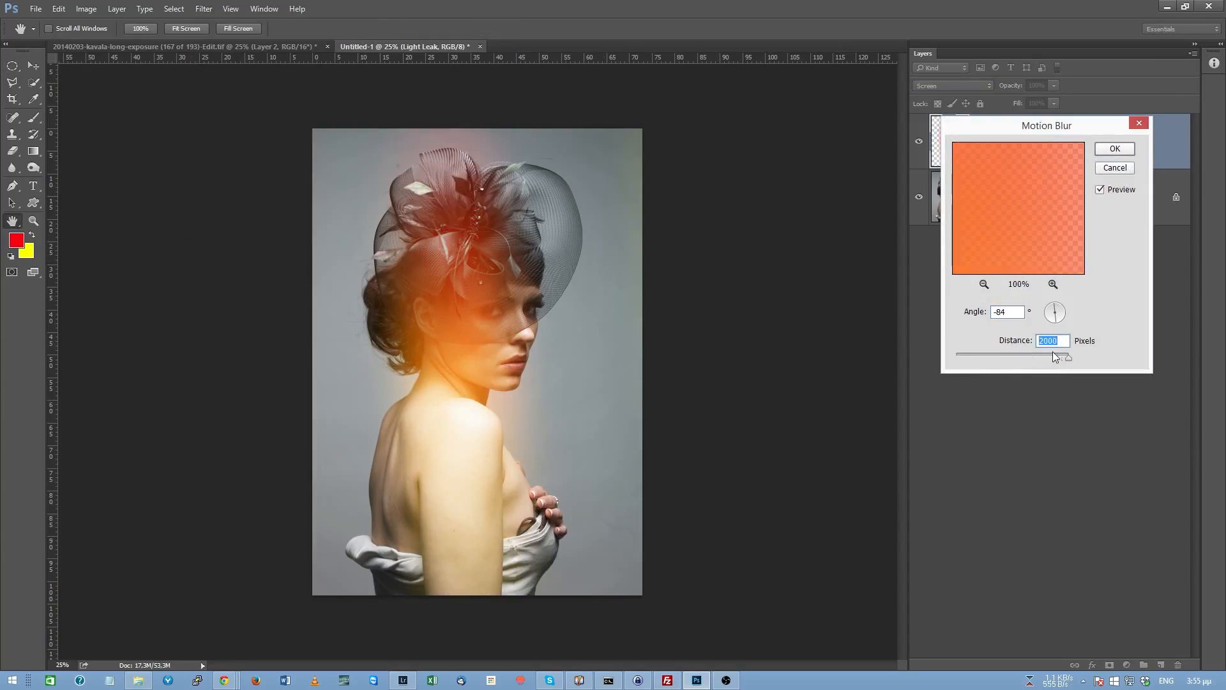
left_click(1114, 148)
Step: Move the light leak down and slightly left over the shoulder and back, and hide the transform controls
key("m")
left_click(33, 65)
left_click_drag(472, 298, 439, 434)
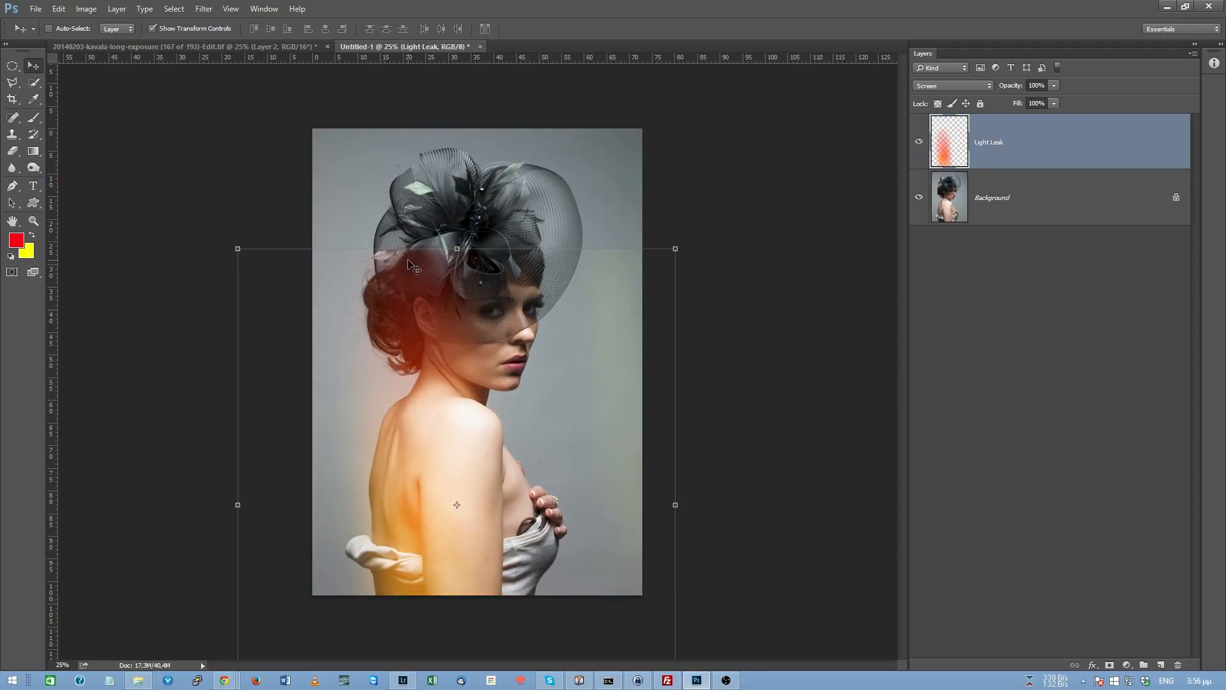
left_click(204, 29)
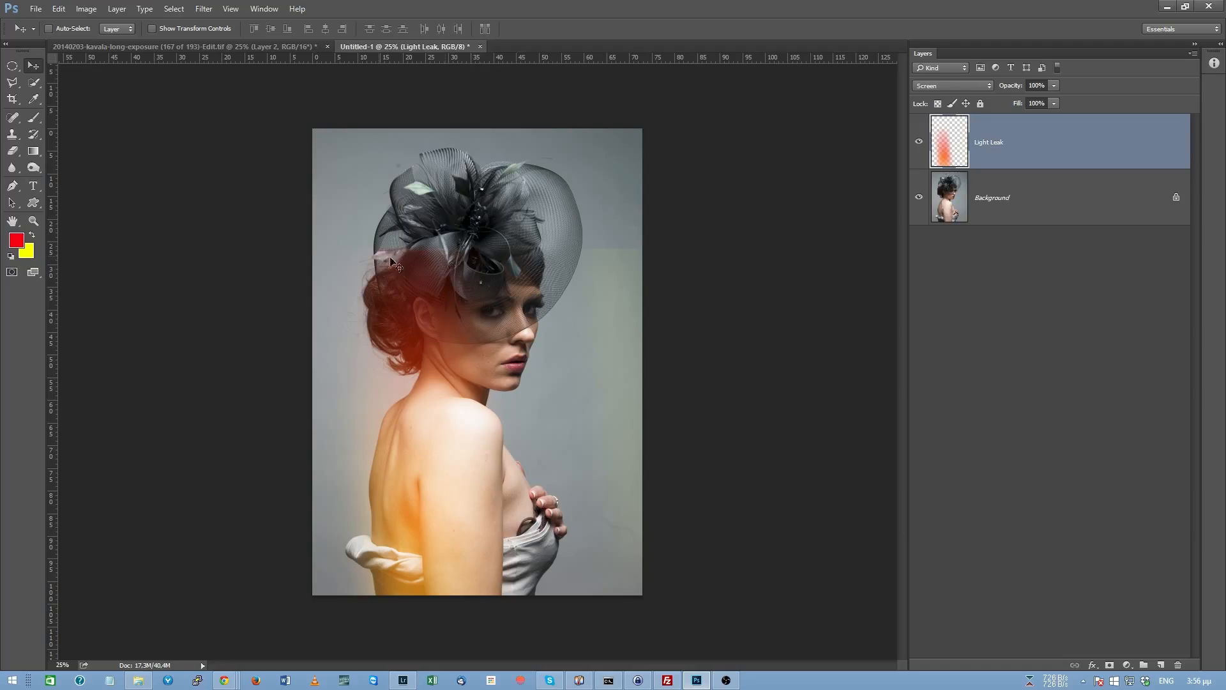
Step: Show the transform controls around the Light Leak layer
left_click(152, 28)
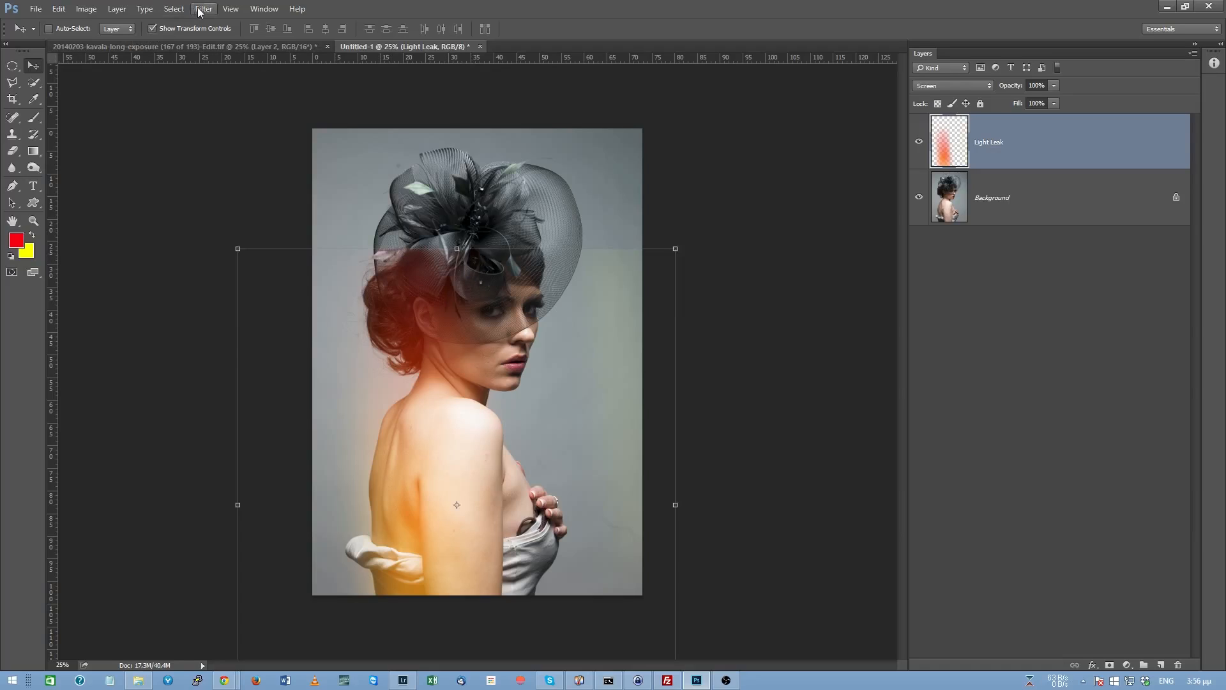
left_click(204, 8)
mouse_move(211, 149)
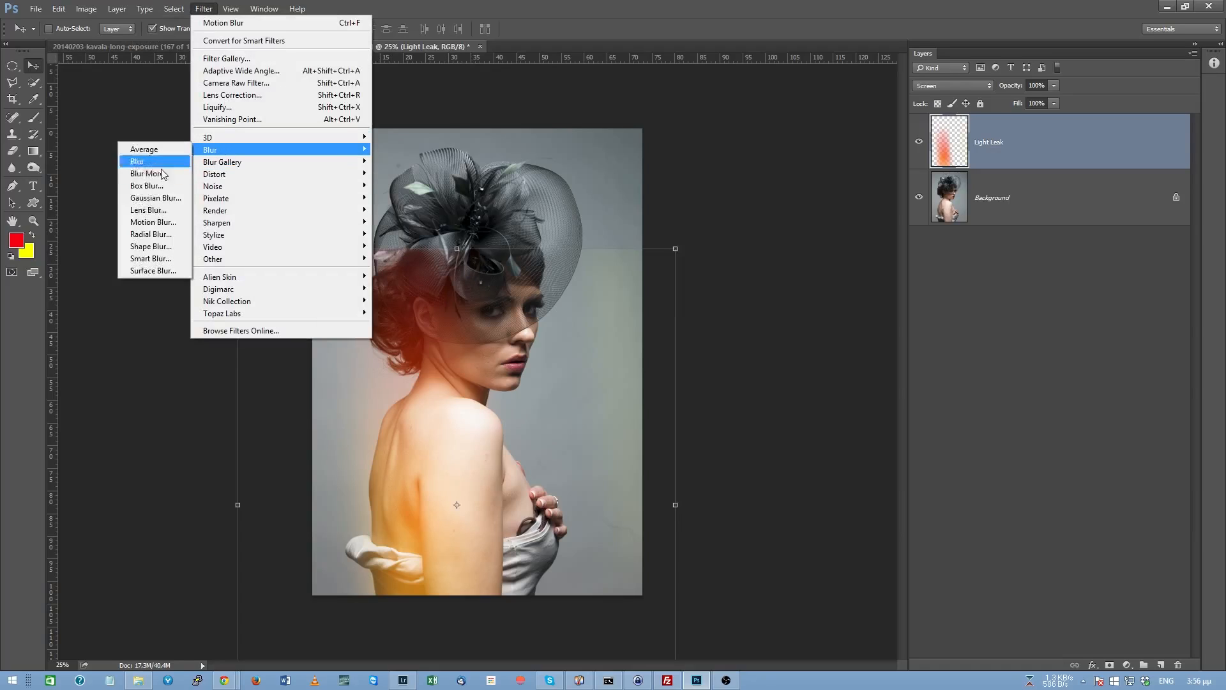
left_click(155, 234)
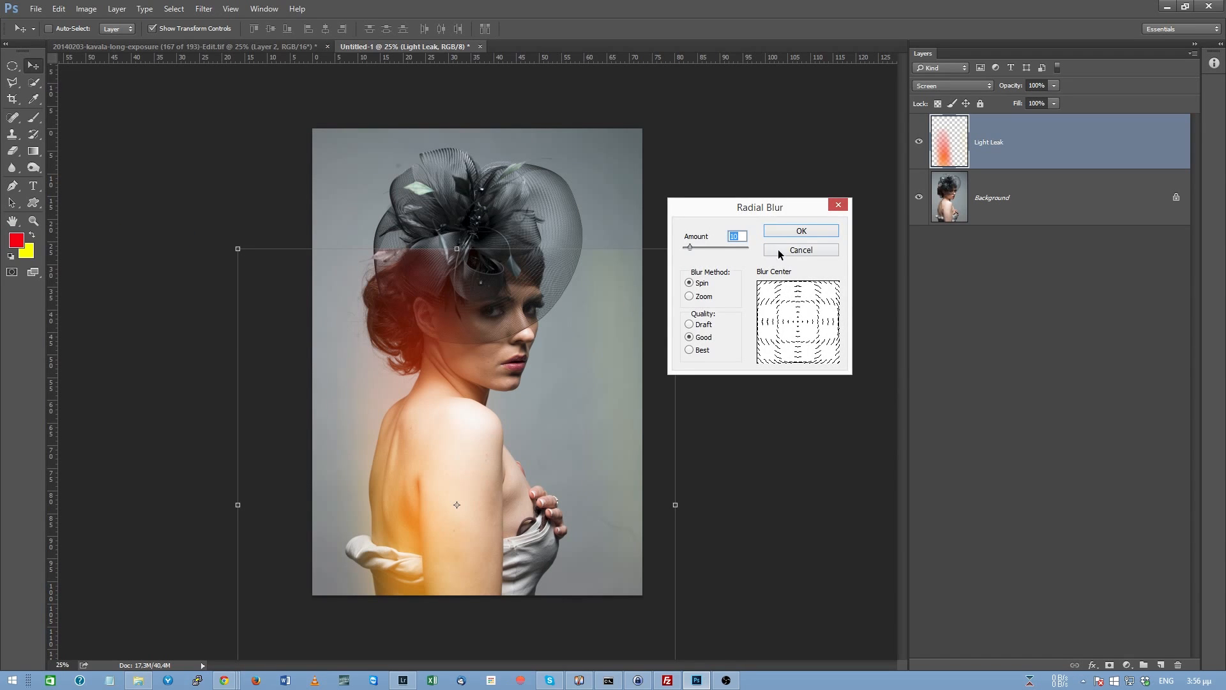
left_click(800, 250)
Step: Apply a Motion Blur to the Light Leak layer with angle -84° and distance 176 pixels
left_click(204, 8)
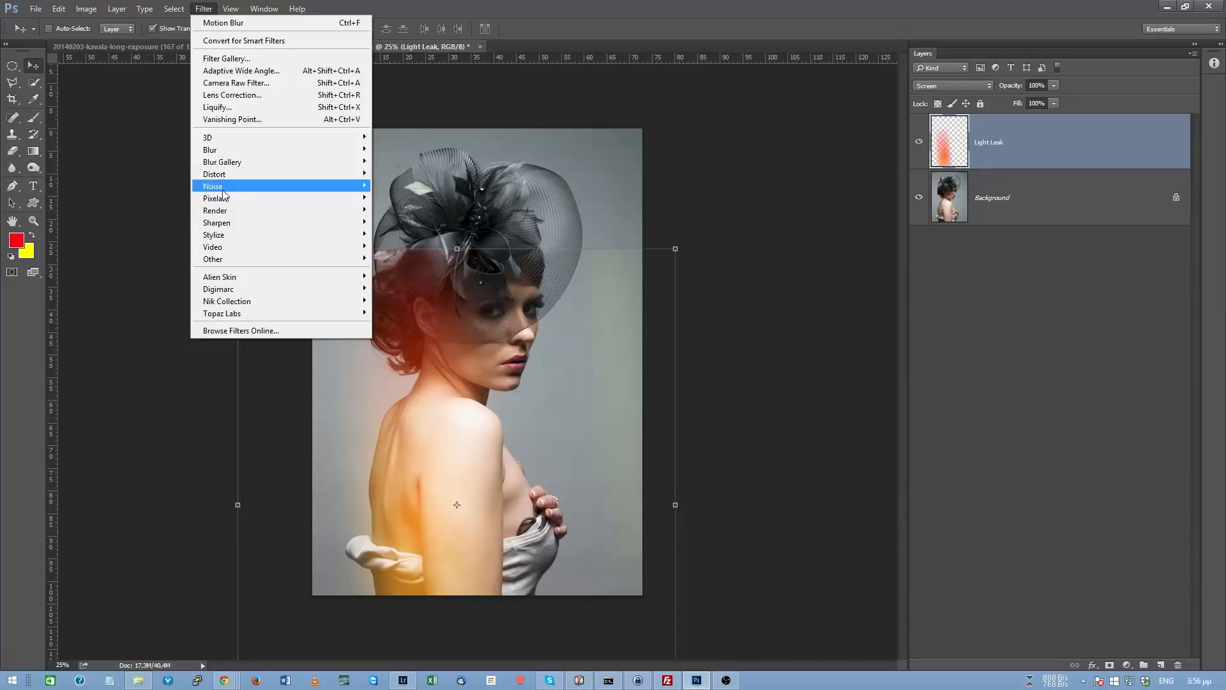
mouse_move(228, 152)
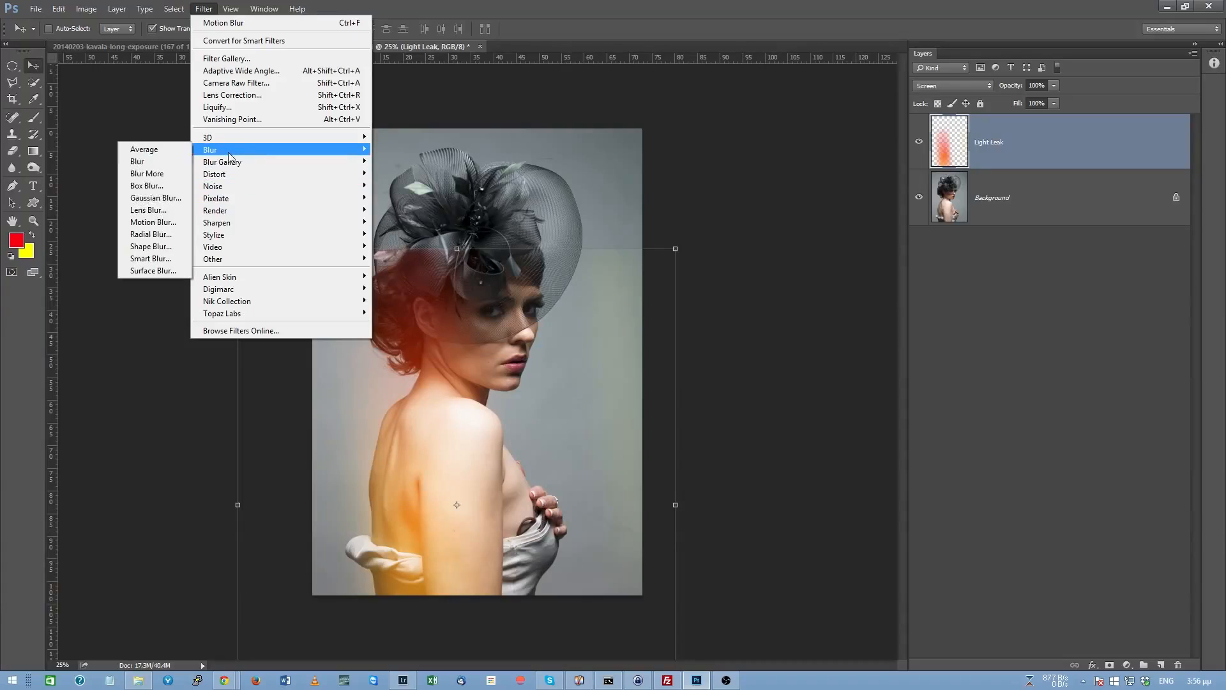
left_click(158, 225)
left_click(1012, 356)
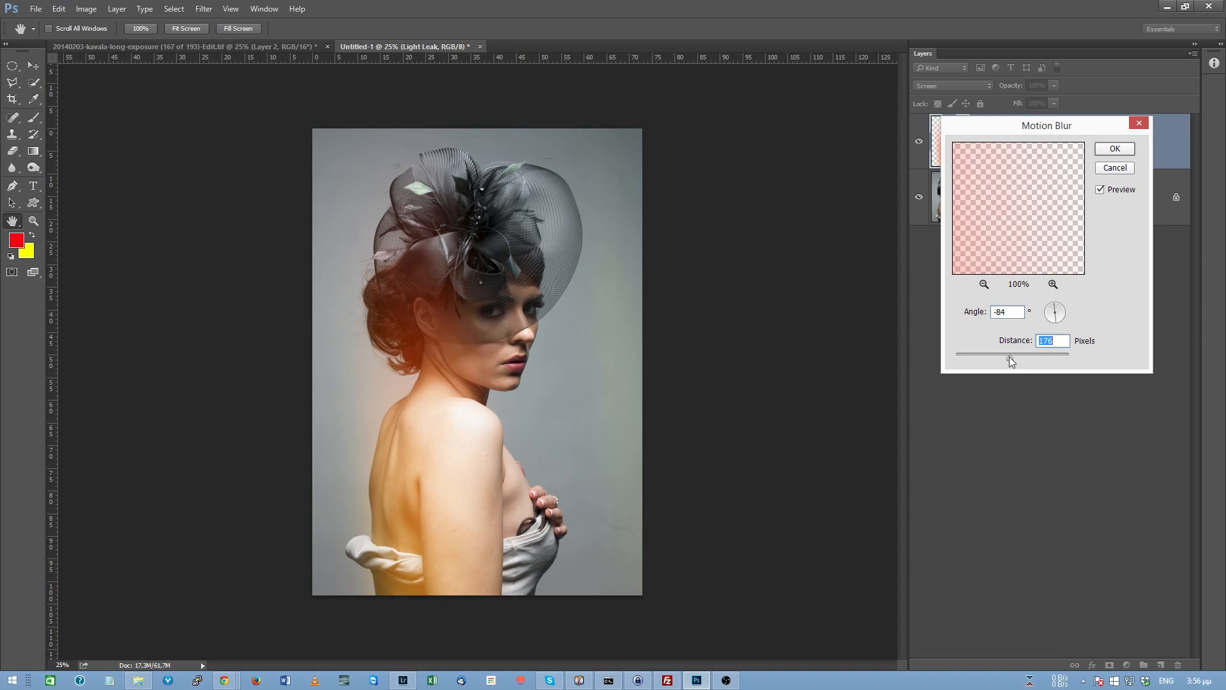
left_click(1114, 147)
Step: Rotate the light leak about 43° clockwise and move it up and left so it runs diagonally across the hair and hat
key("ctrl+t")
left_click_drag(683, 249, 802, 522)
left_click_drag(548, 529, 486, 401)
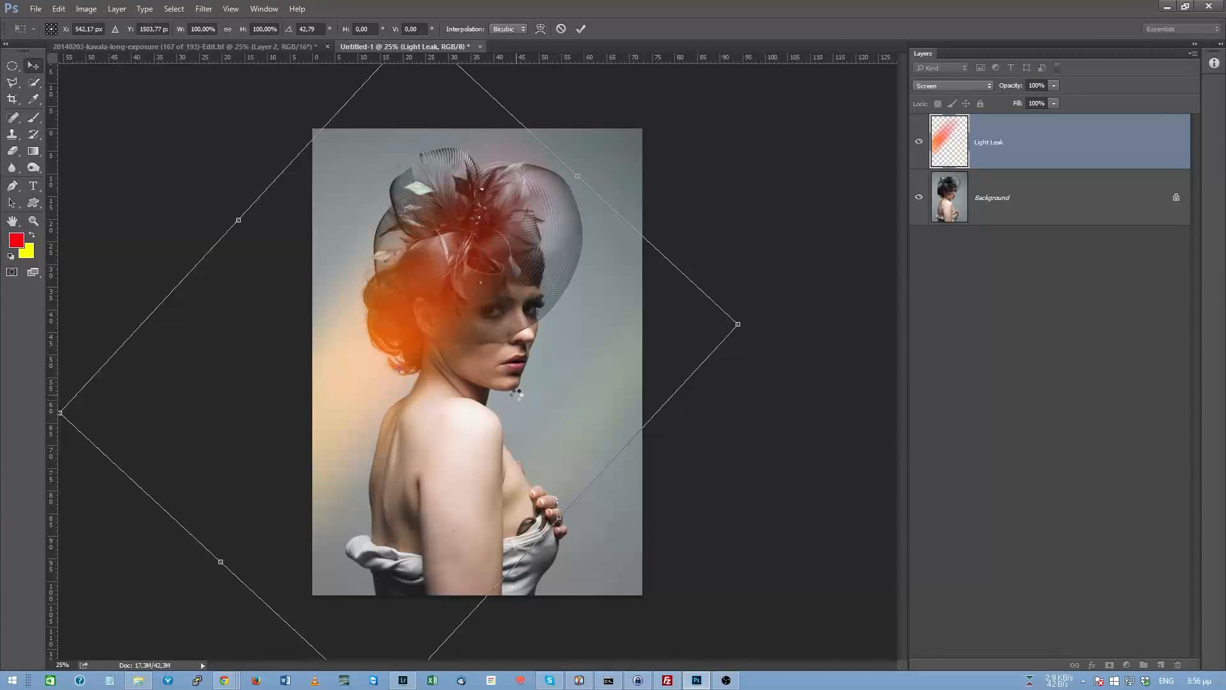
key("Return")
Step: Recolor the light leak green with Hue/Saturation by setting the hue to +133
key("ctrl+u")
left_click_drag(1022, 360, 1074, 350)
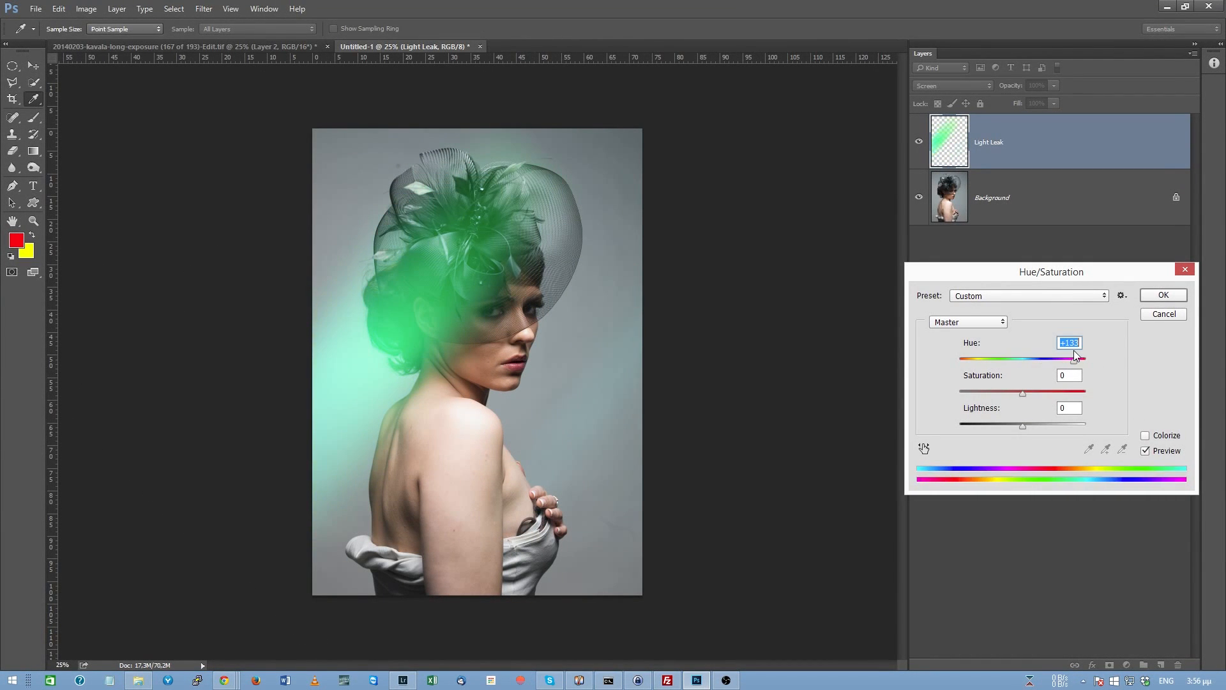
left_click(1164, 295)
Step: Duplicate the green Light Leak layer and place the copy over the lower-right part of the portrait
key("v")
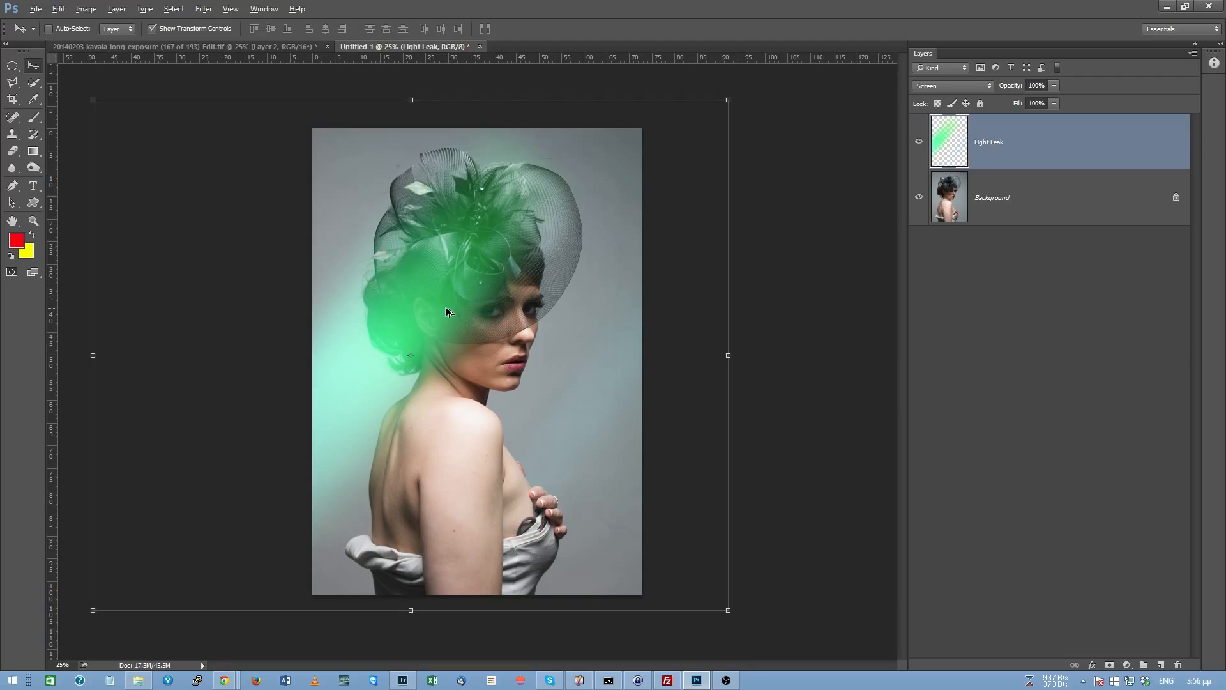
left_click_drag(439, 309, 628, 440)
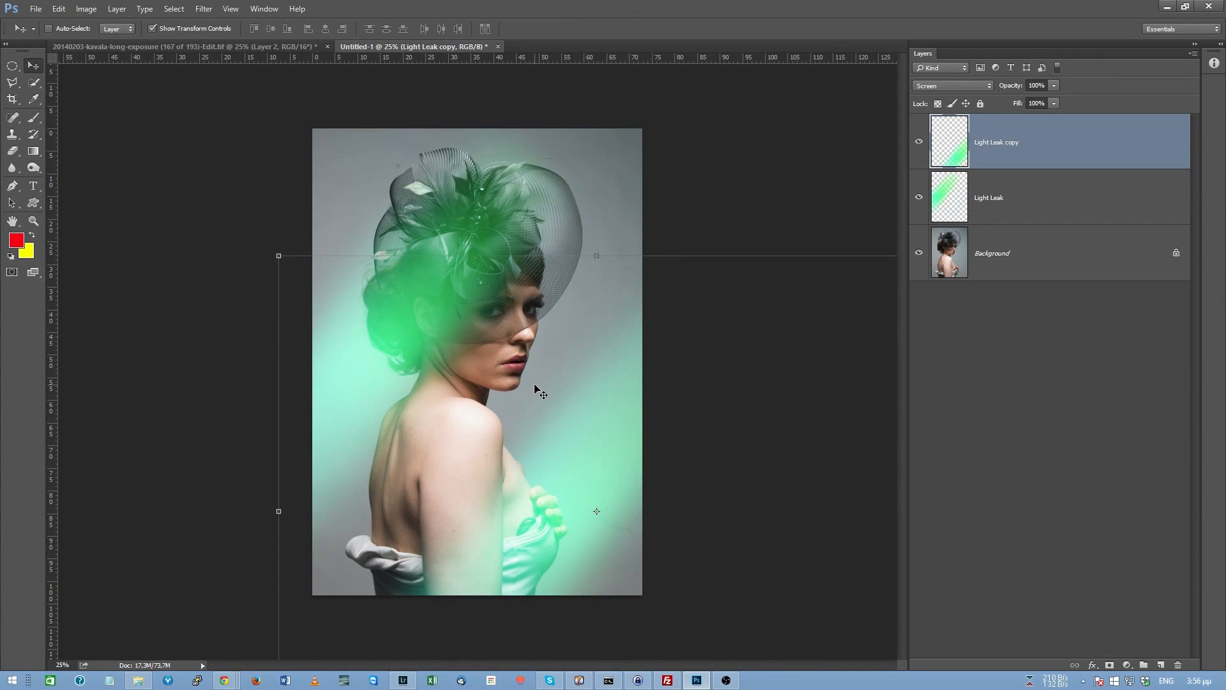